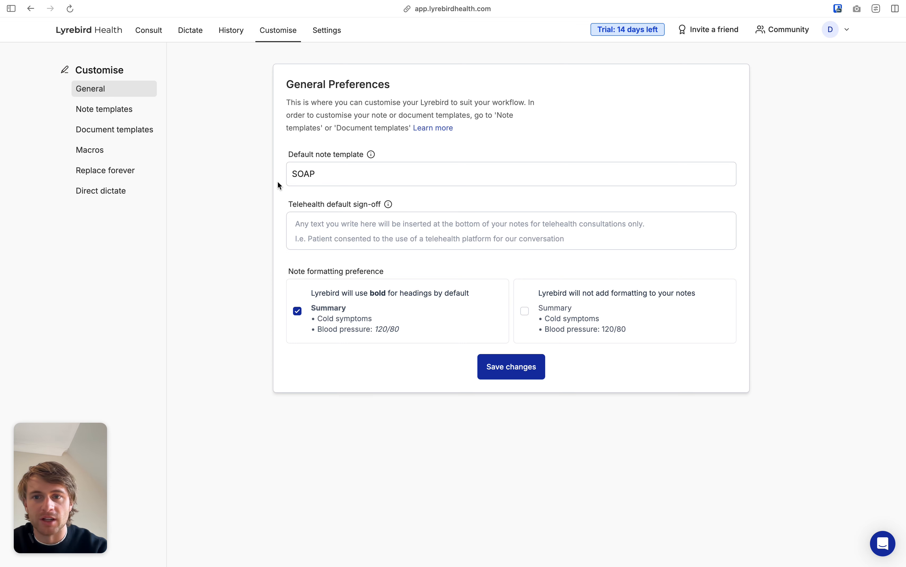
Set the default note template to NHS GP Note
{"action": "left_click", "coordinate": [395, 177]}
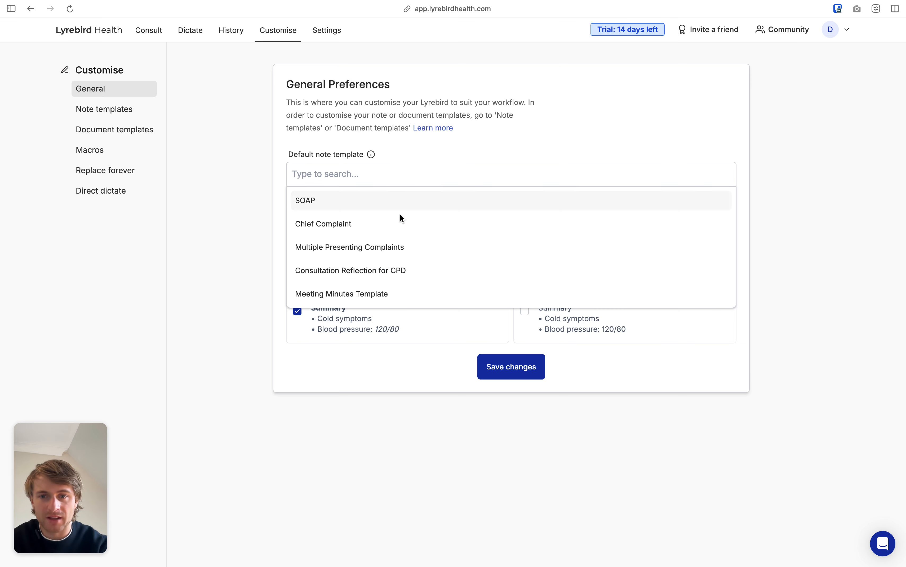
{"action": "scroll", "coordinate": [403, 228], "scroll_direction": "down", "scroll_amount": 1}
{"action": "scroll", "coordinate": [404, 227], "scroll_direction": "up", "scroll_amount": 1}
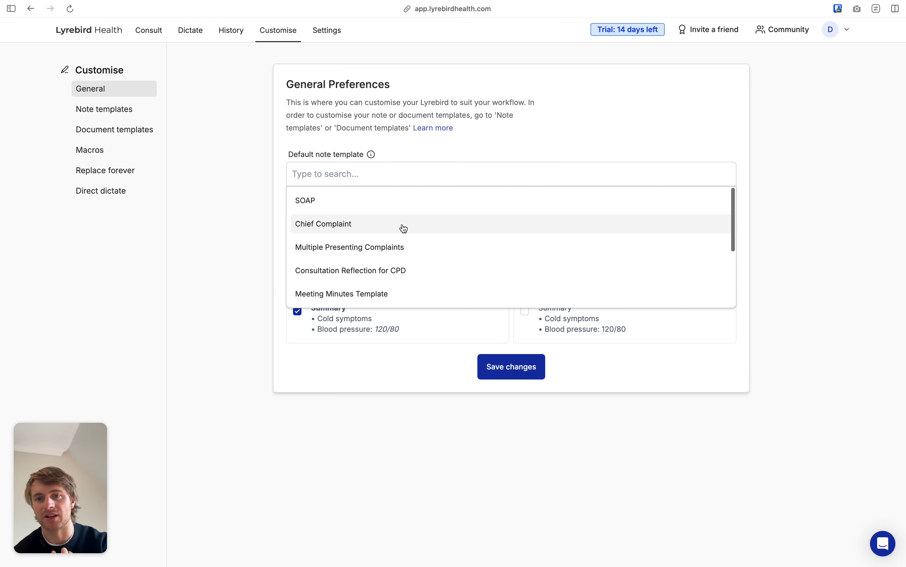
{"action": "scroll", "coordinate": [403, 227], "scroll_direction": "down", "scroll_amount": 3}
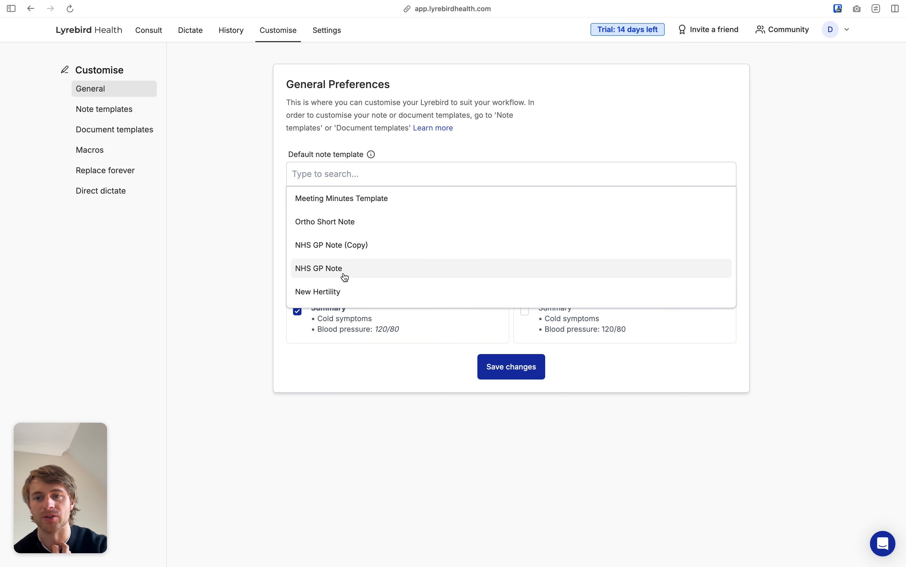
{"action": "left_click", "coordinate": [351, 269]}
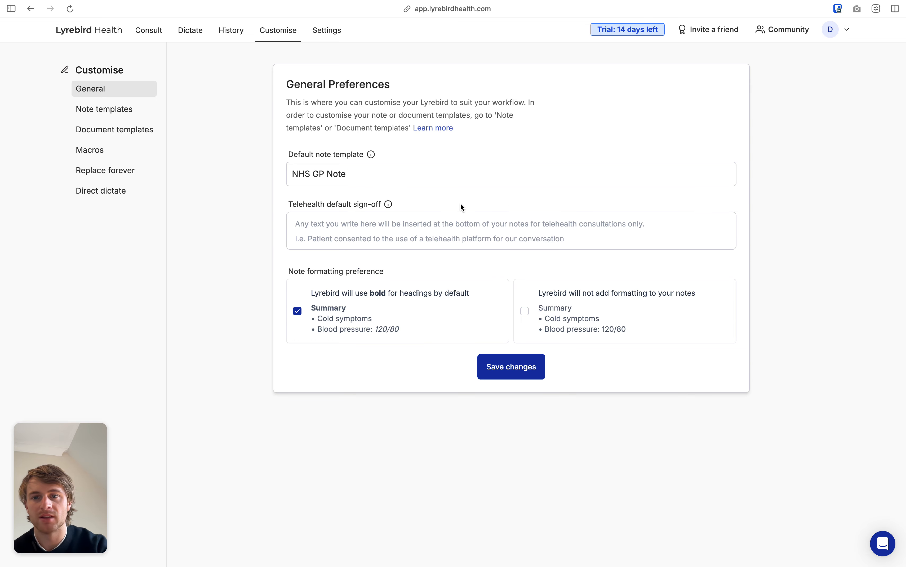
Enter the telehealth default sign-off "The patient consented to the use of Google Meets & Lyrebird in todays consult."
{"action": "left_click", "coordinate": [402, 227]}
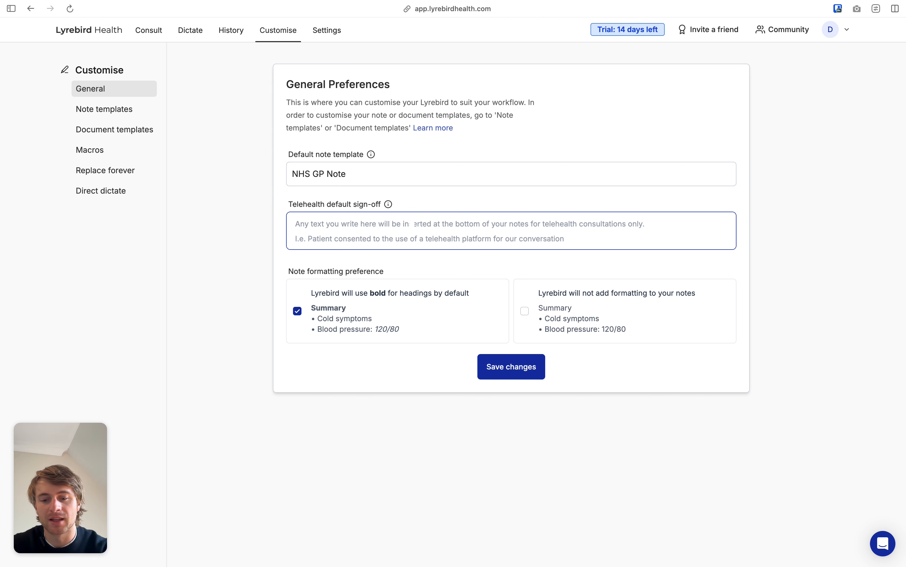
{"action": "type", "text": "The patient con"}
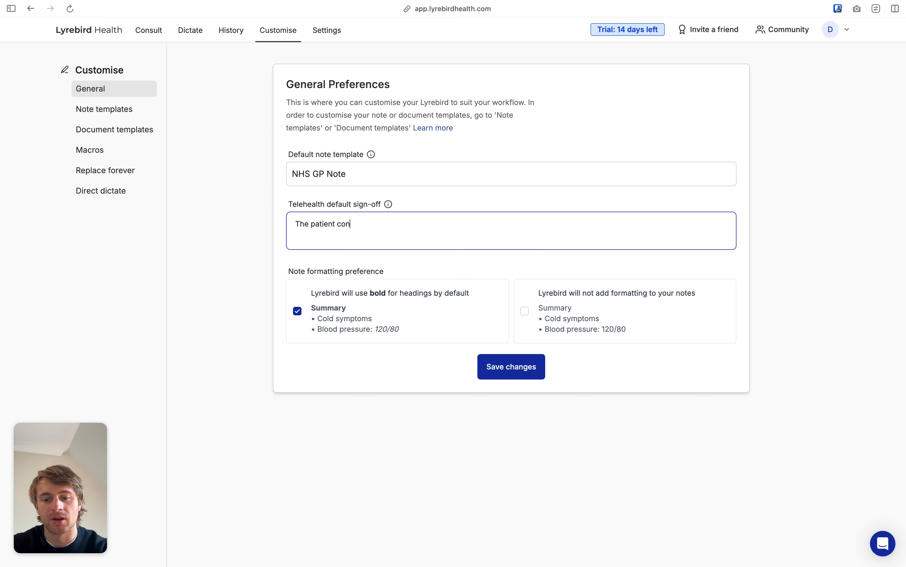
{"action": "type", "text": "sented to t"}
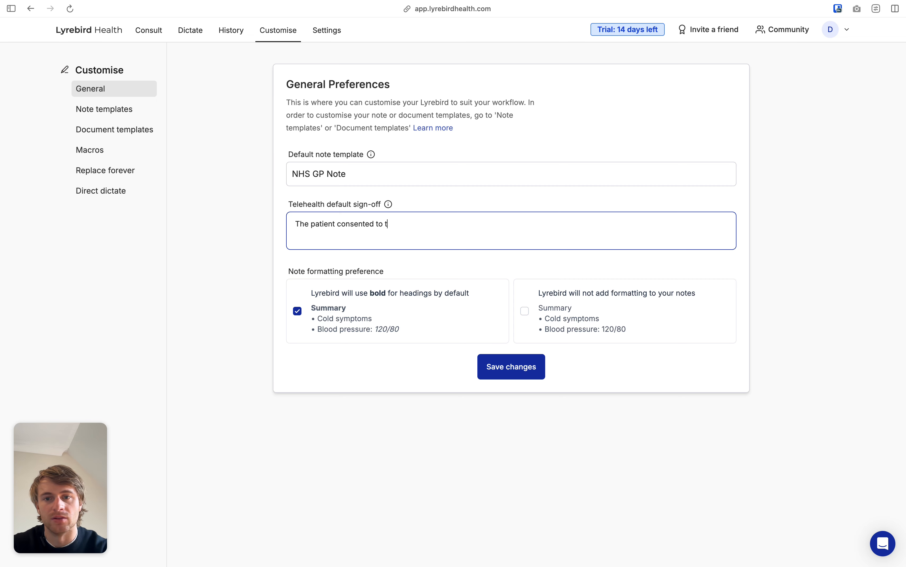
{"action": "type", "text": "he use of Google Me"}
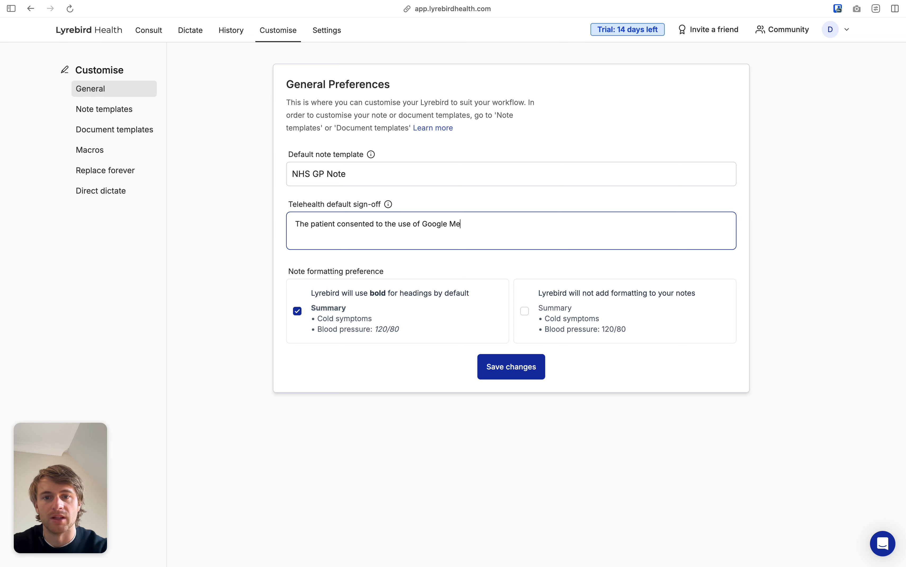
{"action": "type", "text": "ets & Lyrebird in todays Con"}
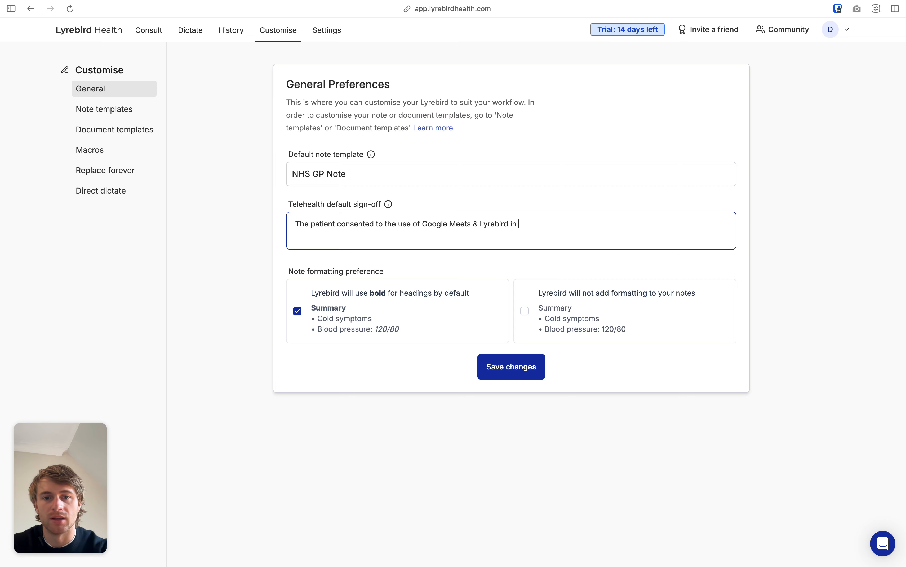
{"action": "key", "text": "BackSpace"}
{"action": "key", "text": "BackSpace"}
{"action": "key", "text": "BackSpace"}
{"action": "type", "text": "cons"}
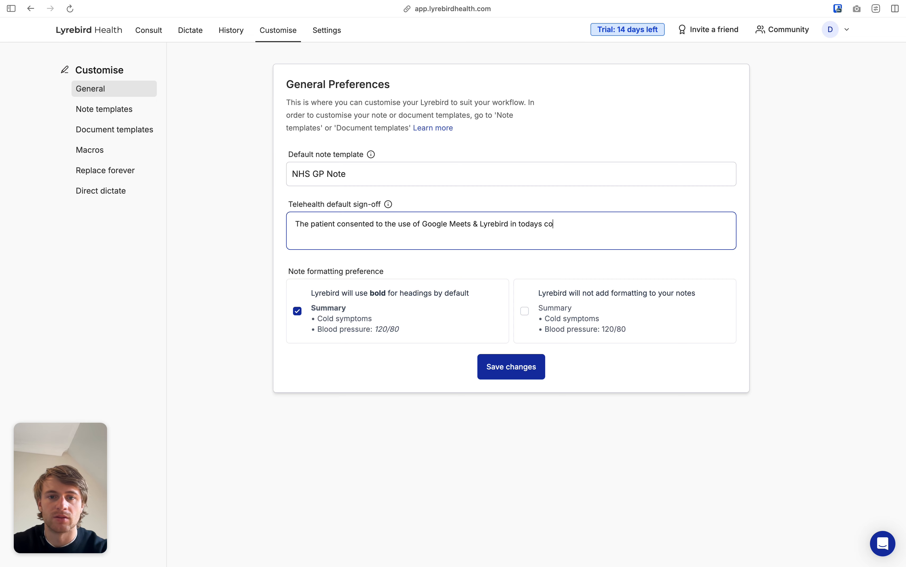
{"action": "type", "text": "ult."}
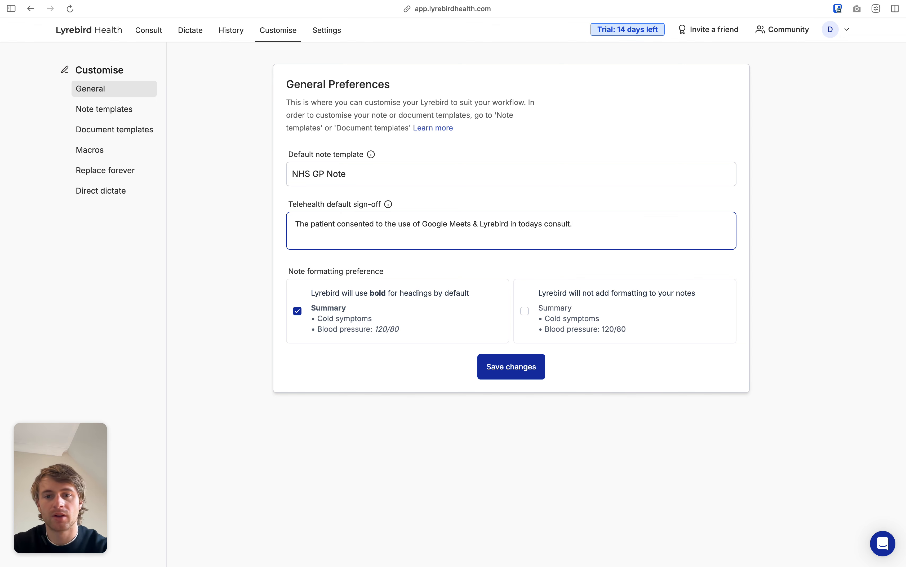
Clear the telehealth default sign-off text and save the general preferences
{"action": "key", "text": "super+a"}
{"action": "key", "text": "BackSpace"}
{"action": "left_click", "coordinate": [471, 263]}
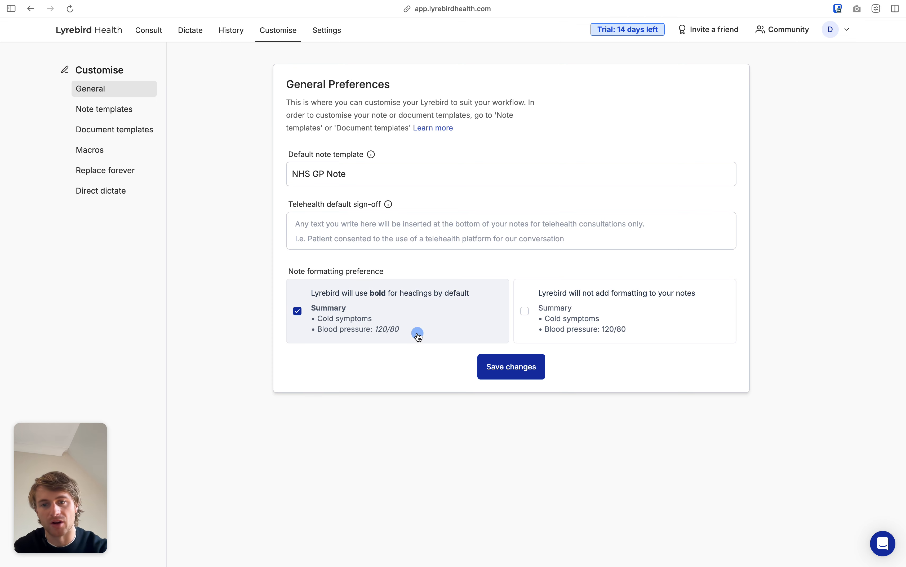
{"action": "left_click", "coordinate": [498, 366]}
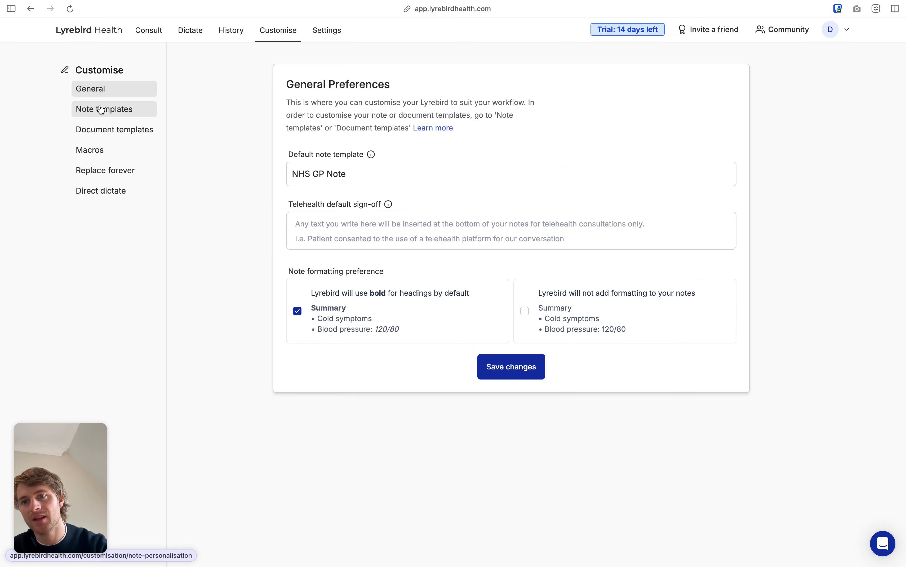
Browse the community note templates and open the Adult New Patient template
{"action": "left_click", "coordinate": [141, 114]}
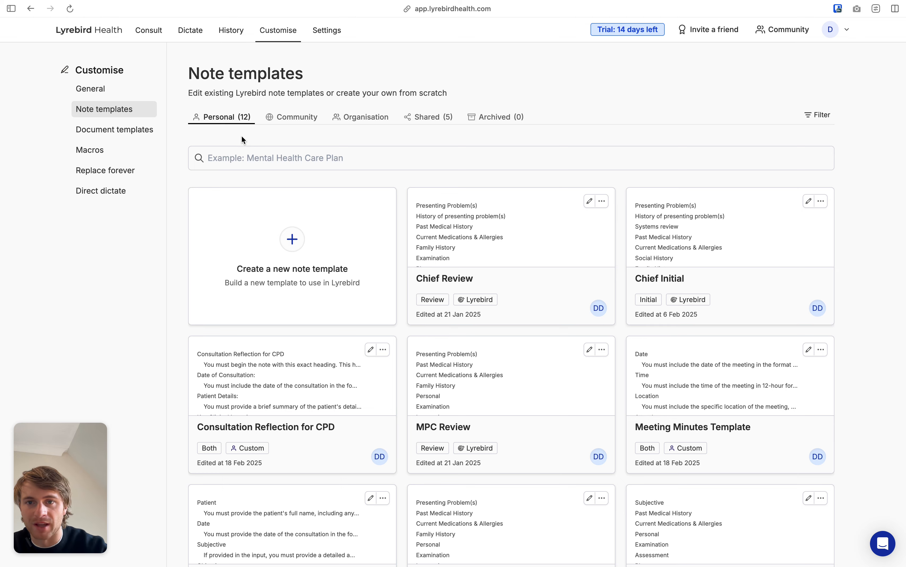
{"action": "left_click", "coordinate": [295, 119]}
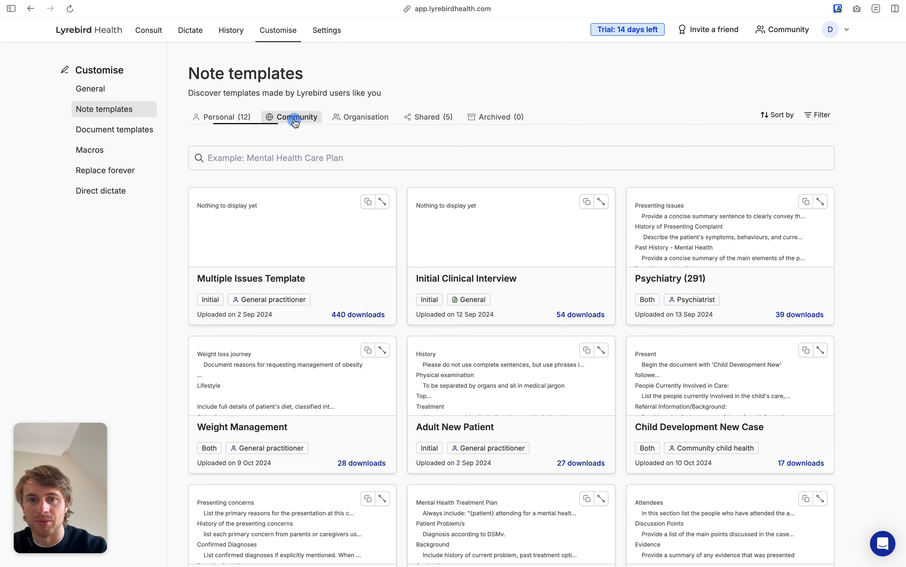
{"action": "scroll", "coordinate": [486, 225], "scroll_direction": "down", "scroll_amount": 14}
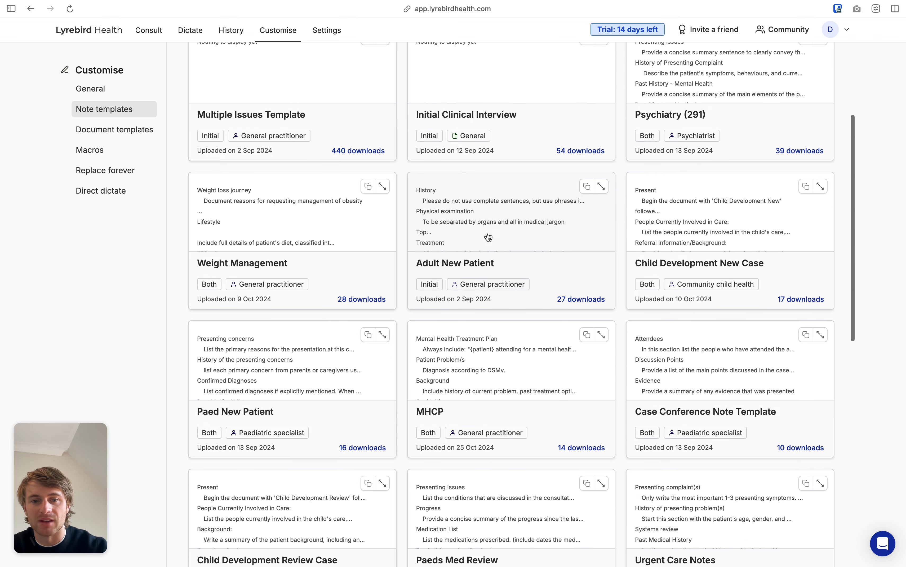
{"action": "scroll", "coordinate": [488, 236], "scroll_direction": "down", "scroll_amount": 7}
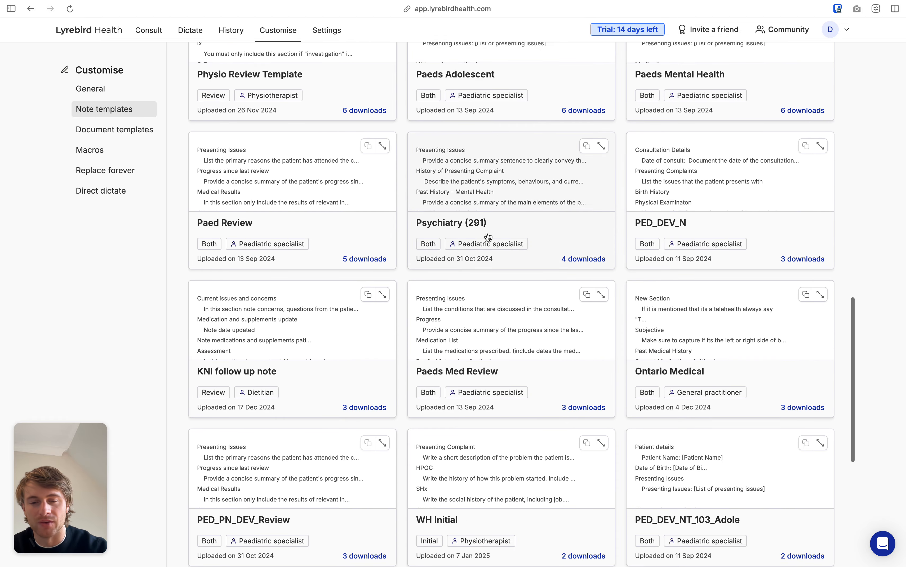
{"action": "scroll", "coordinate": [488, 237], "scroll_direction": "up", "scroll_amount": 20}
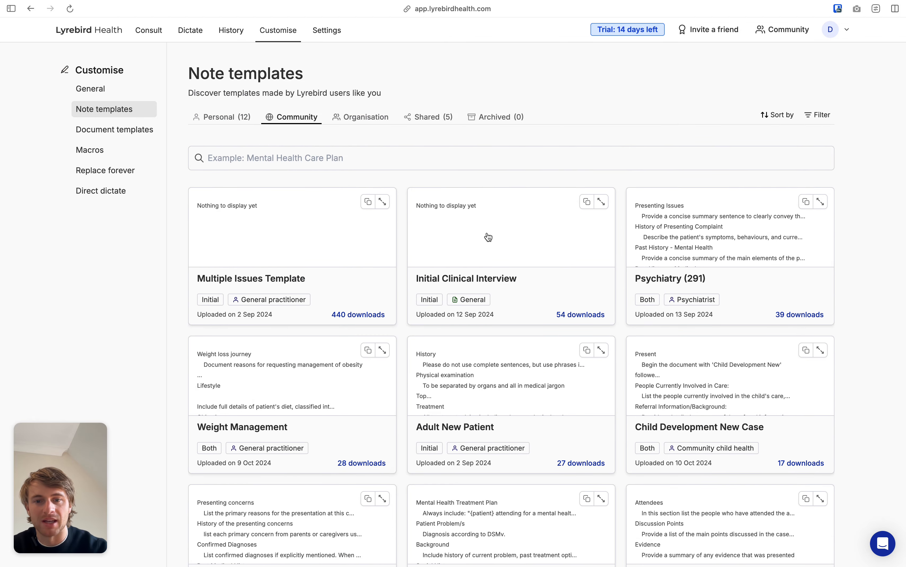
{"action": "left_click", "coordinate": [485, 366]}
Try the Adult New Patient template on an existing patient, then add it to the account under its original title
{"action": "left_click", "coordinate": [629, 117]}
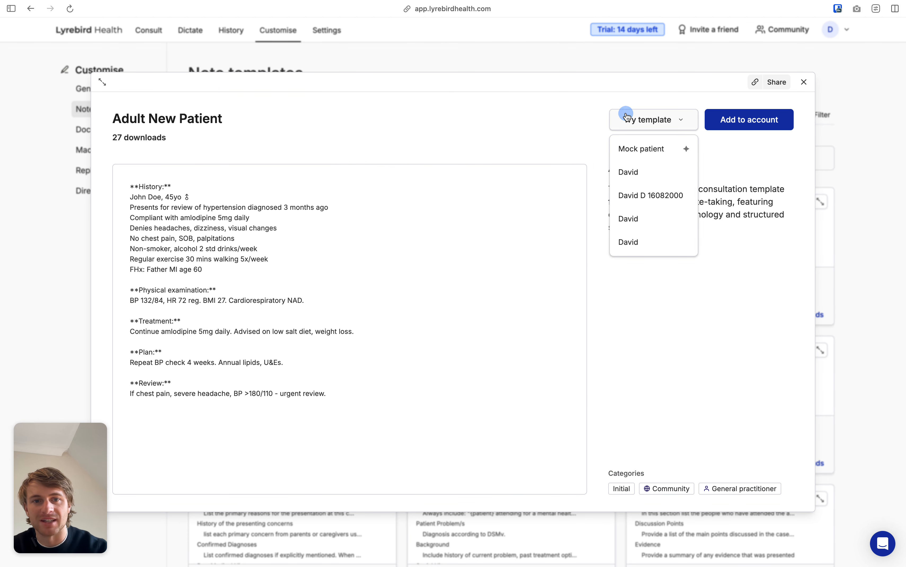
{"action": "left_click", "coordinate": [642, 197]}
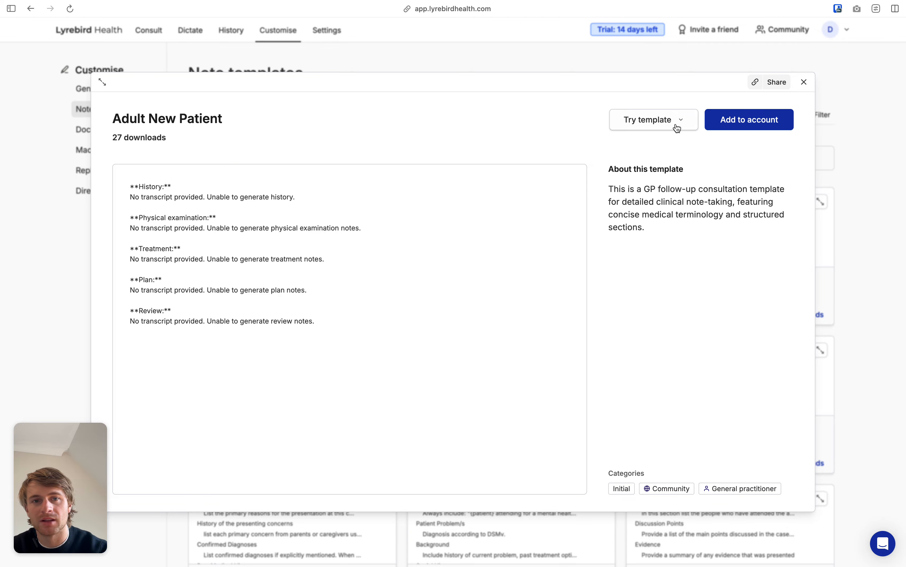
{"action": "left_click", "coordinate": [747, 119]}
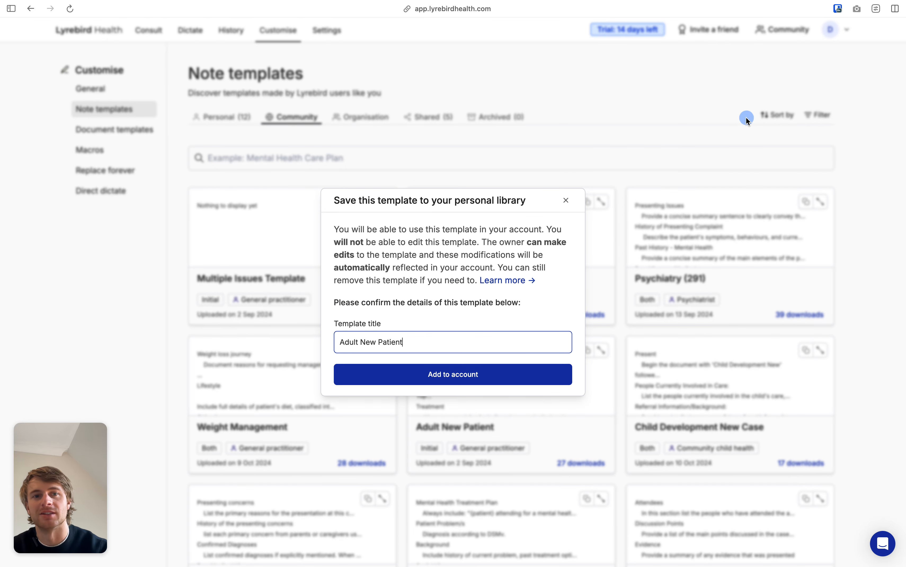
{"action": "left_click", "coordinate": [412, 376]}
{"action": "left_click", "coordinate": [805, 83]}
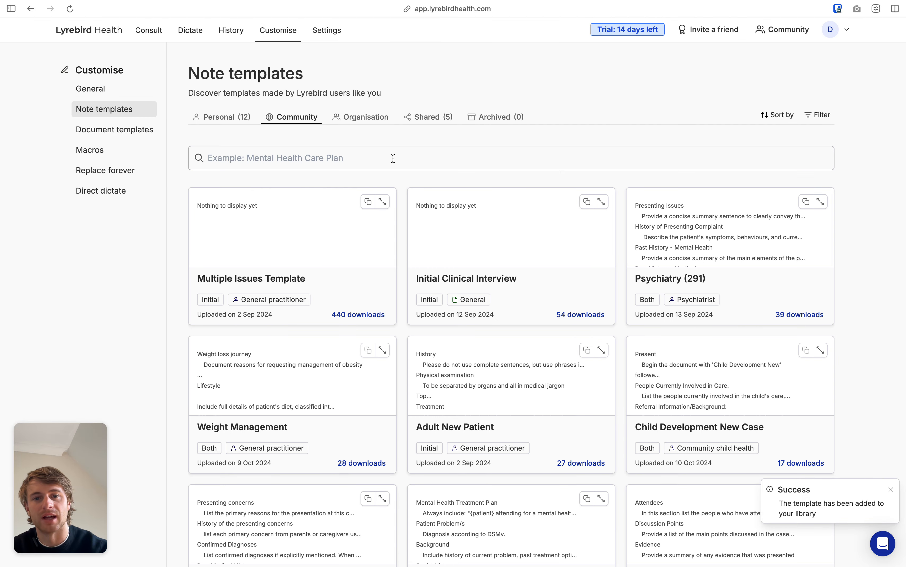
Generate a new personal note template from the uploaded example document NHS Consult (1).docx
{"action": "left_click", "coordinate": [224, 122]}
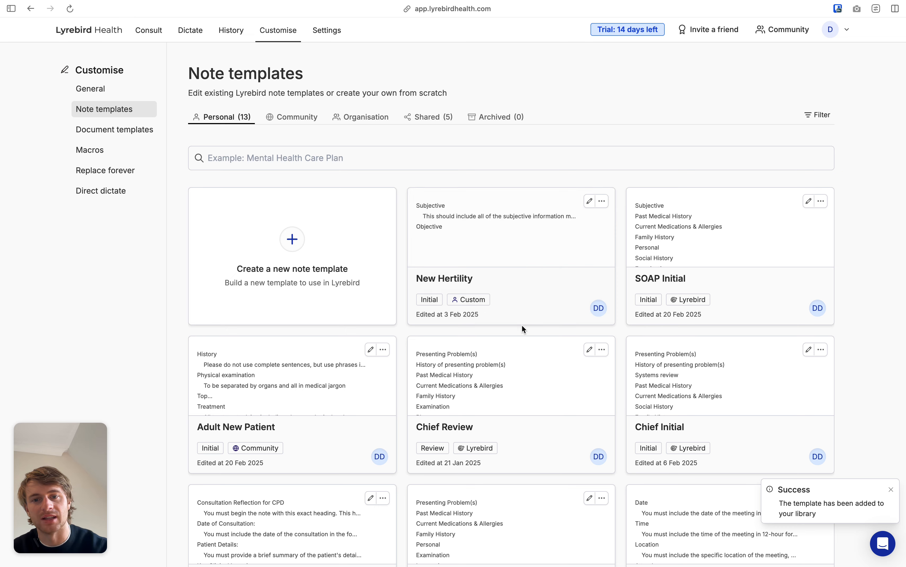
{"action": "scroll", "coordinate": [522, 330], "scroll_direction": "down", "scroll_amount": 6}
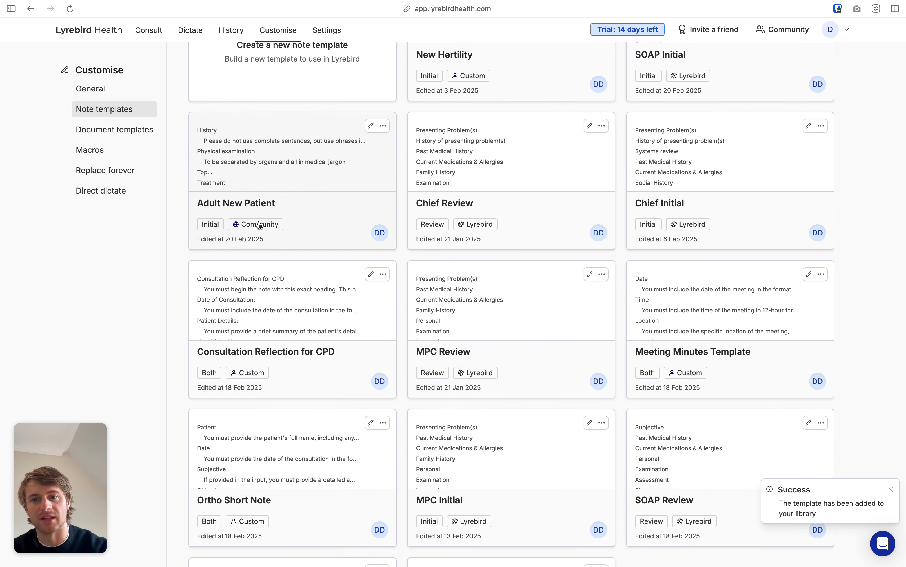
{"action": "scroll", "coordinate": [343, 233], "scroll_direction": "up", "scroll_amount": 6}
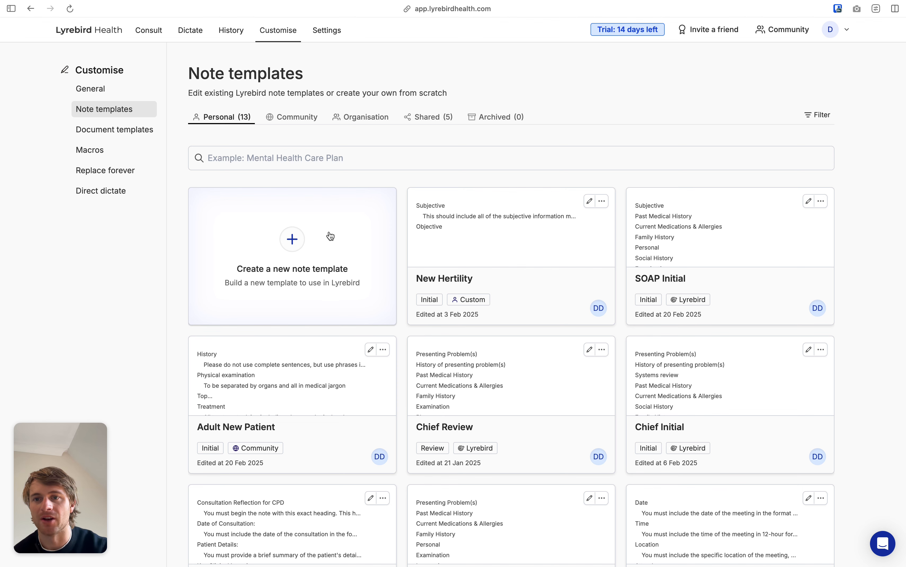
{"action": "left_click", "coordinate": [352, 255]}
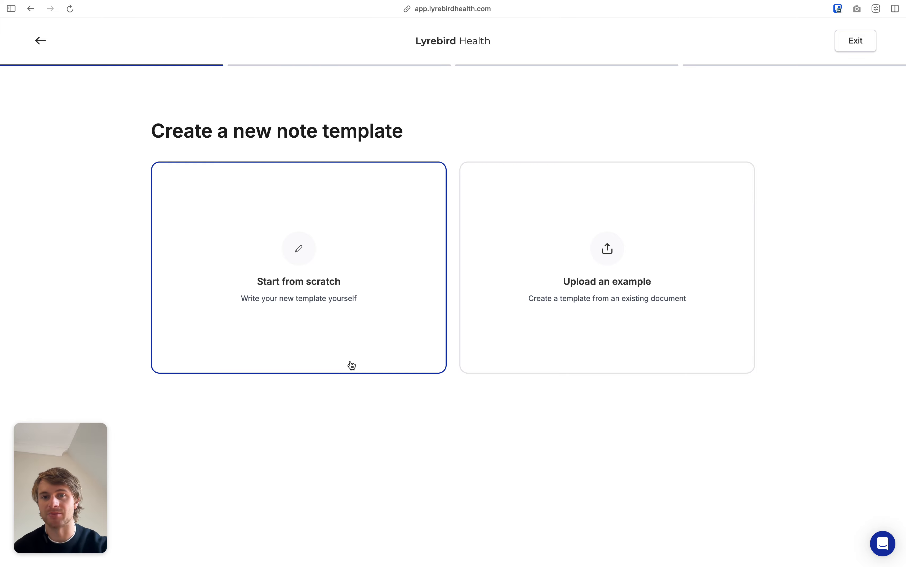
{"action": "left_click", "coordinate": [526, 275]}
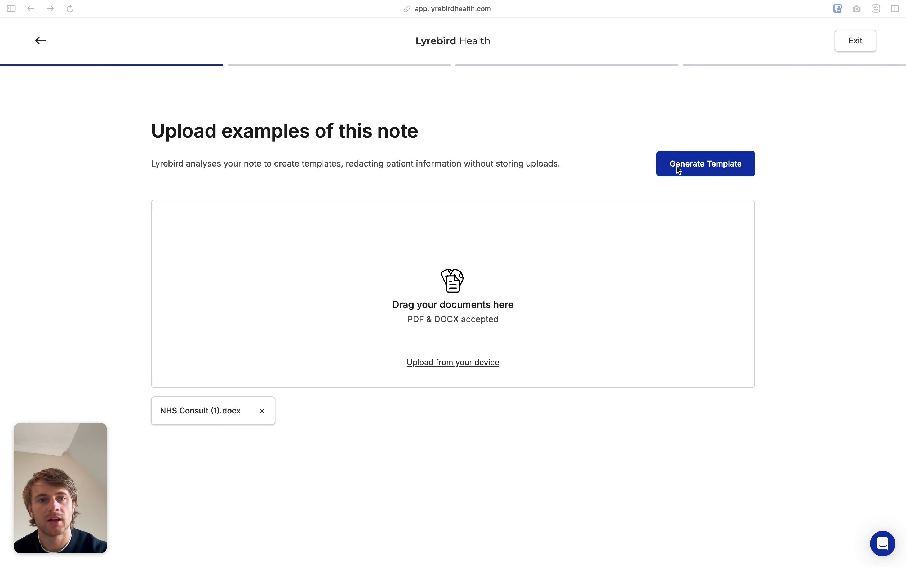
{"action": "left_click", "coordinate": [708, 157]}
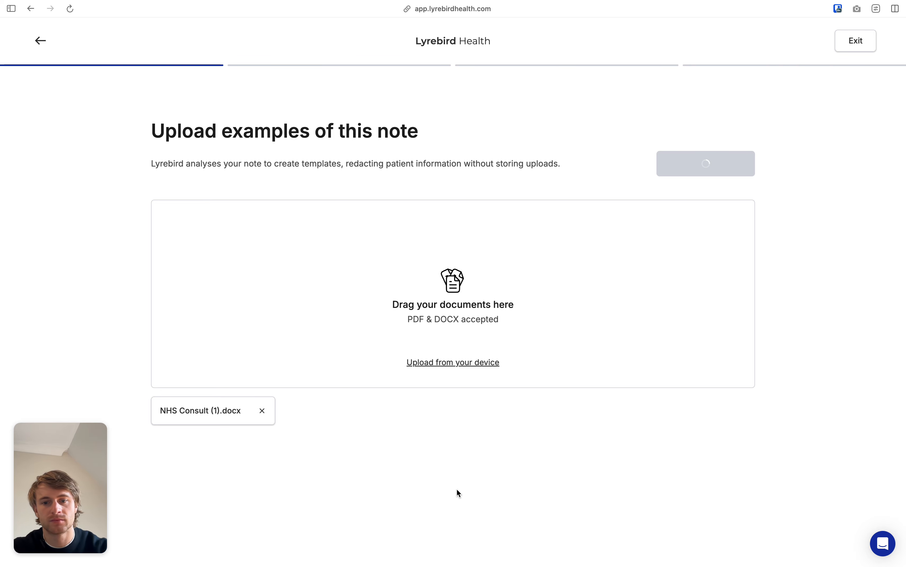
{"action": "left_click", "coordinate": [445, 494]}
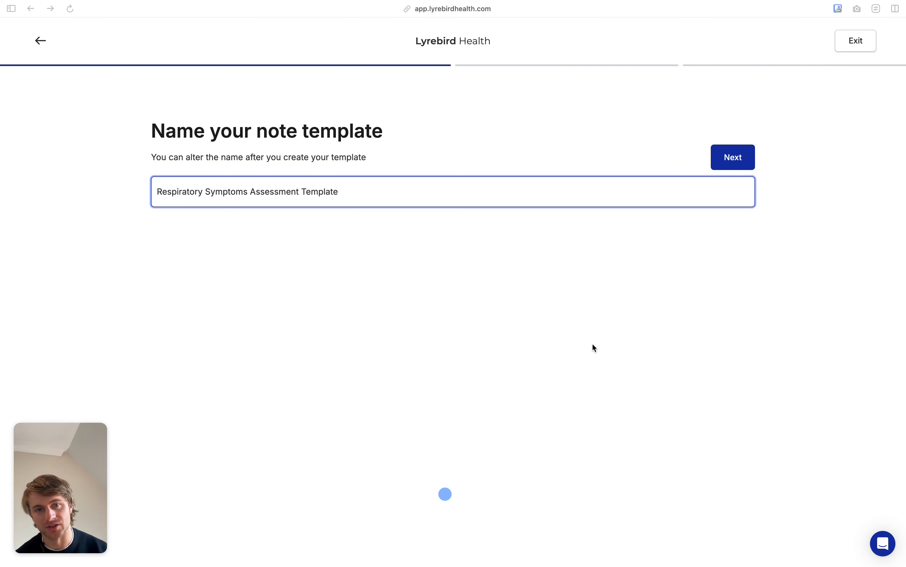
Name the new note template "NHS Note 2" and apply it to both initial and review consults
{"action": "triple_click", "coordinate": [398, 199]}
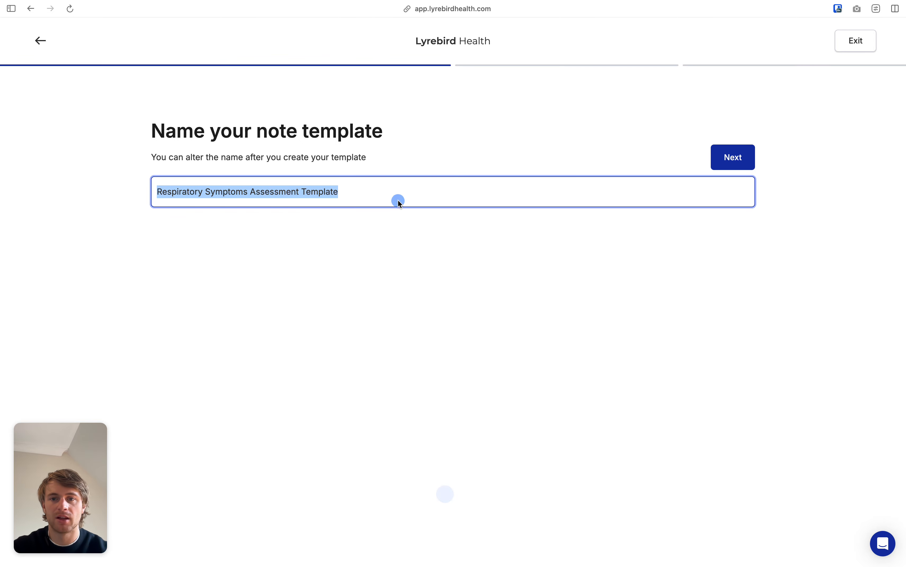
{"action": "type", "text": "NHS Note 2"}
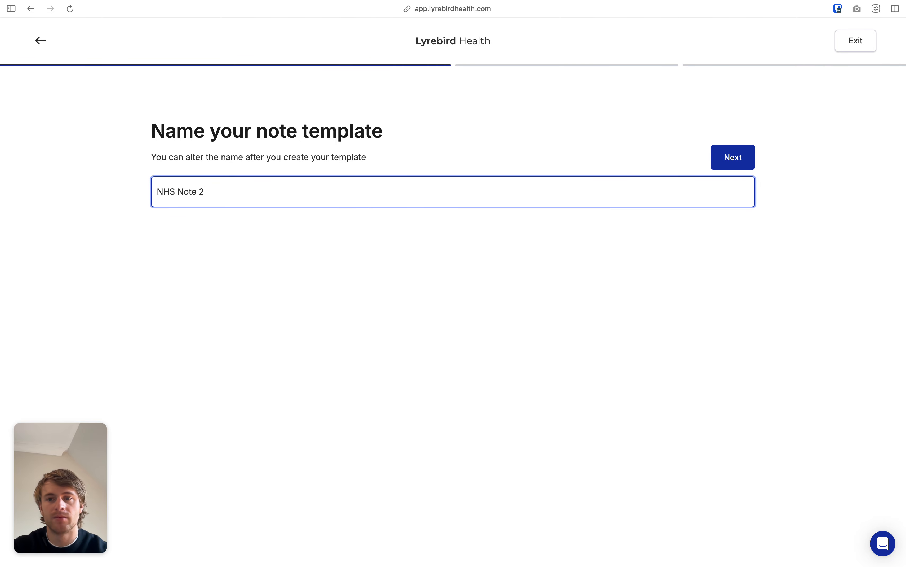
{"action": "left_click", "coordinate": [732, 160]}
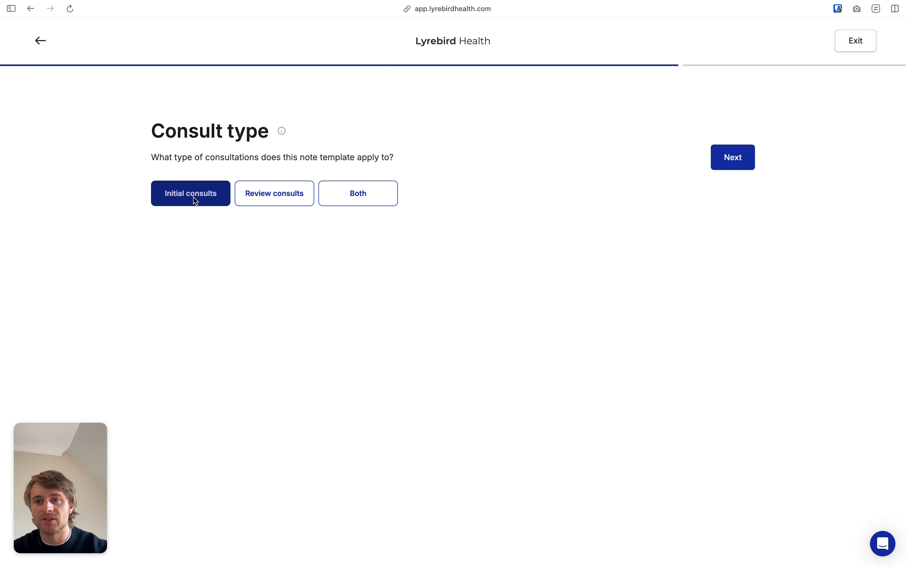
{"action": "left_click", "coordinate": [339, 202]}
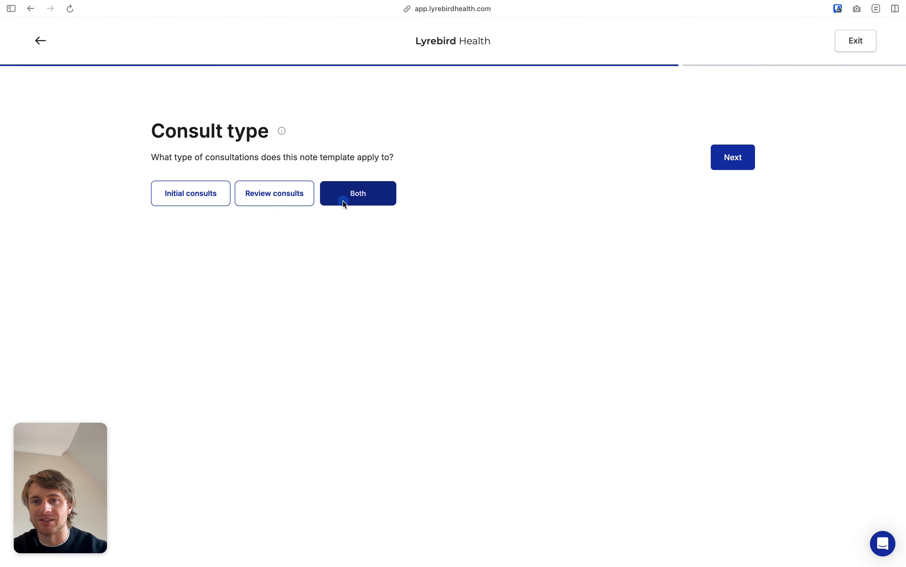
{"action": "left_click", "coordinate": [720, 162]}
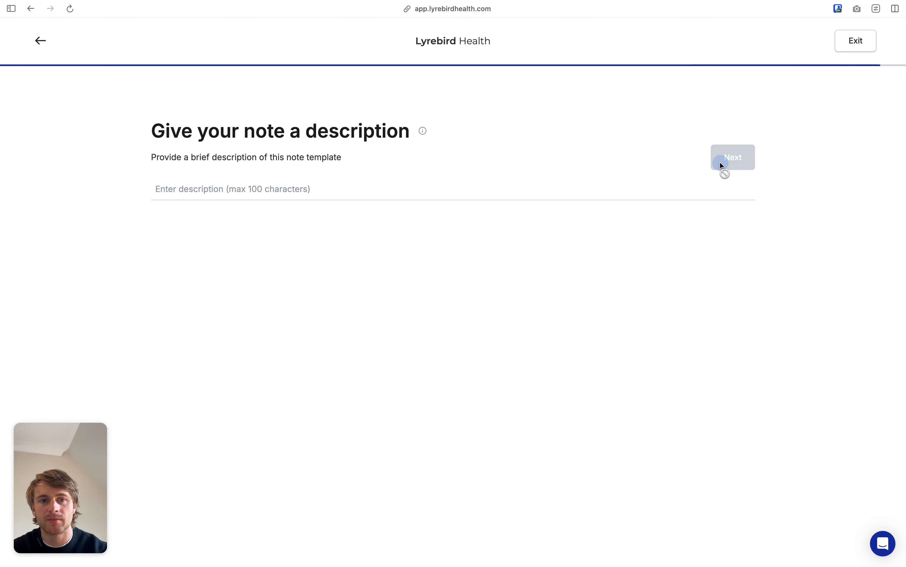
Give the note template the description "Nhs note for GP's" and open it in the template editor
{"action": "left_click", "coordinate": [422, 187]}
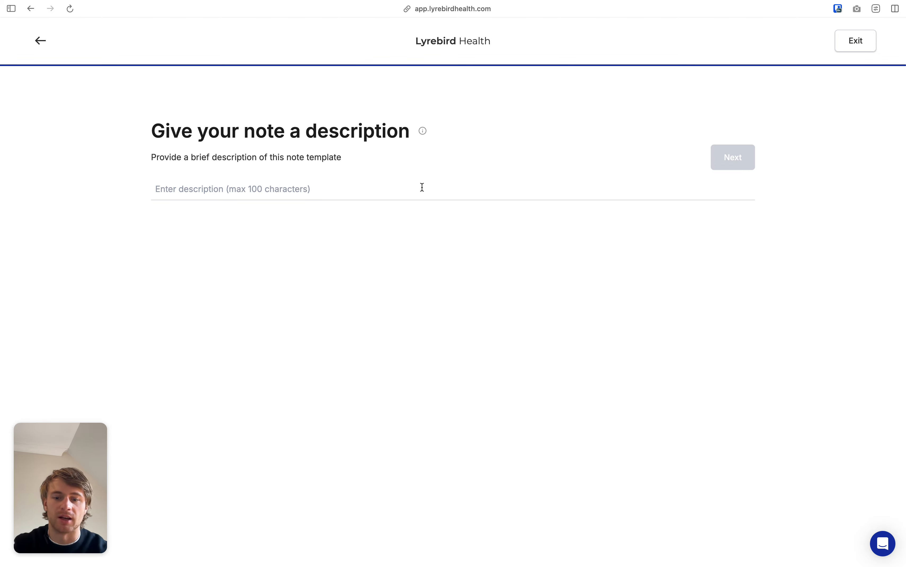
{"action": "type", "text": "Nhs note "}
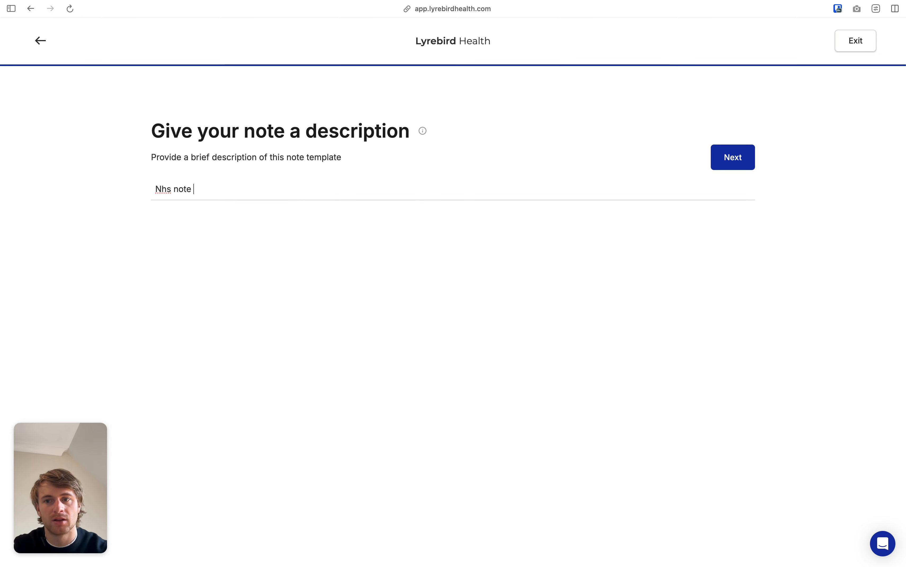
{"action": "type", "text": "for GP's"}
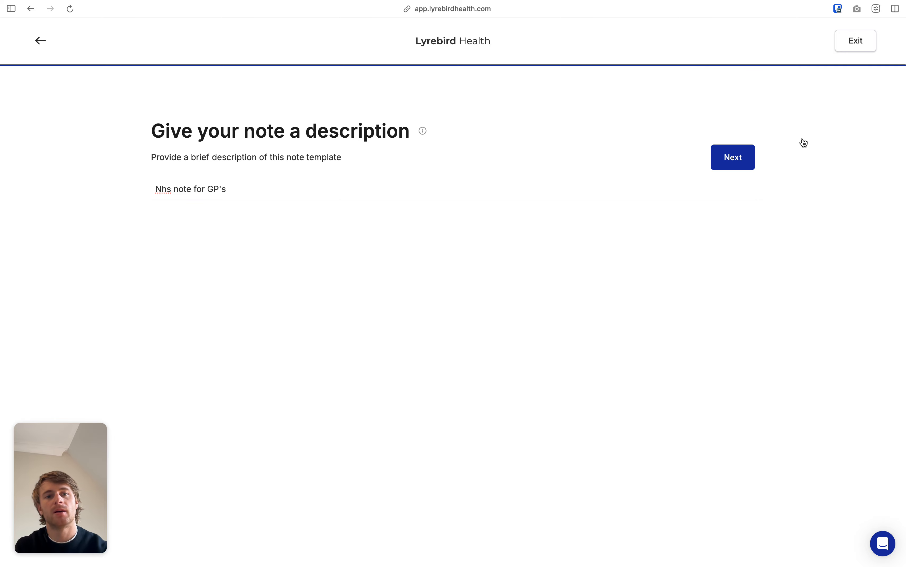
{"action": "left_click", "coordinate": [752, 150]}
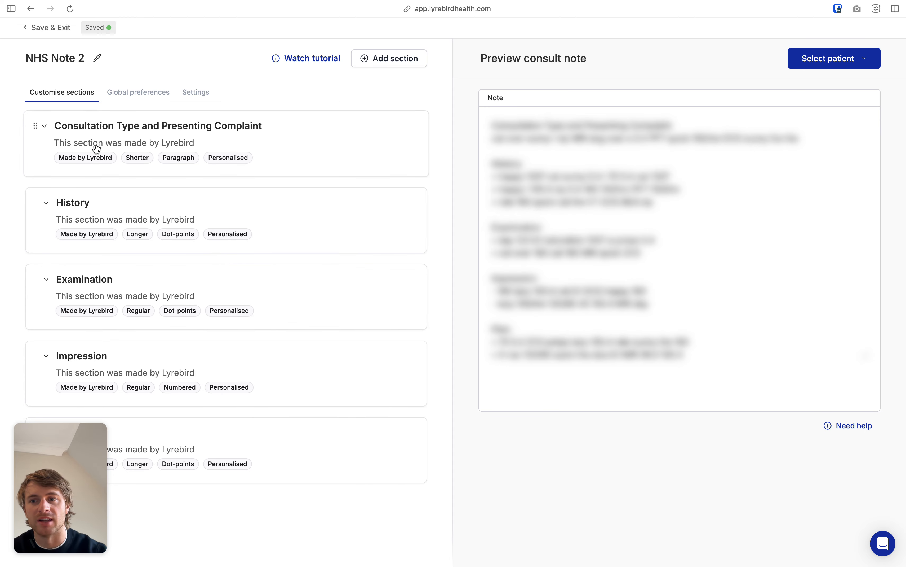
Review the Consultation Type and Presenting Complaint section's instructions and preview the NHS Note 2 template on an existing patient
{"action": "left_click", "coordinate": [44, 128]}
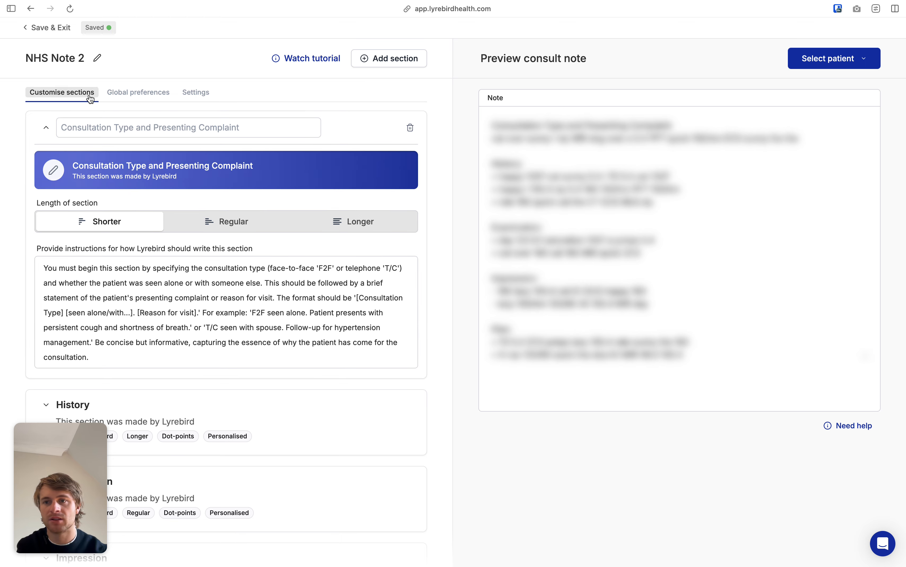
{"action": "left_click", "coordinate": [45, 126]}
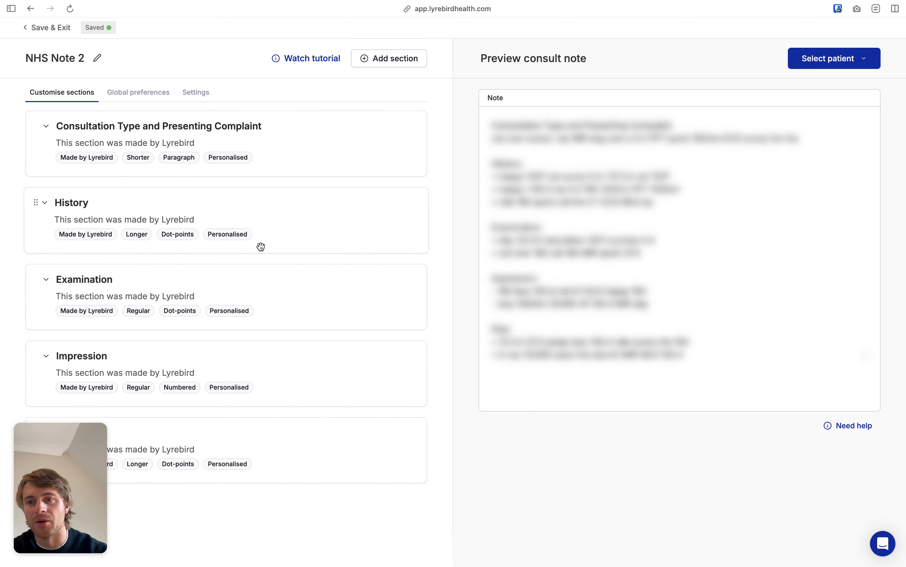
{"action": "left_click", "coordinate": [862, 58]}
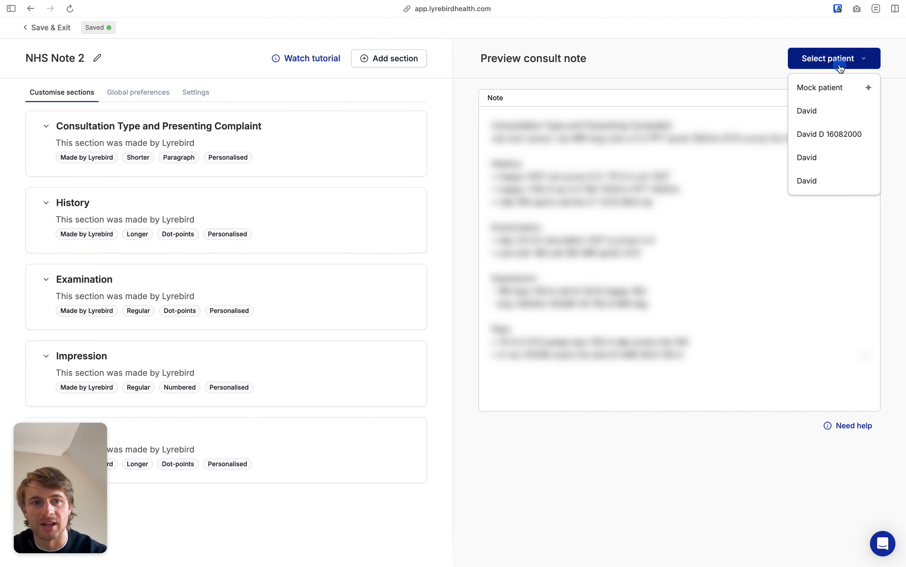
{"action": "left_click", "coordinate": [814, 134]}
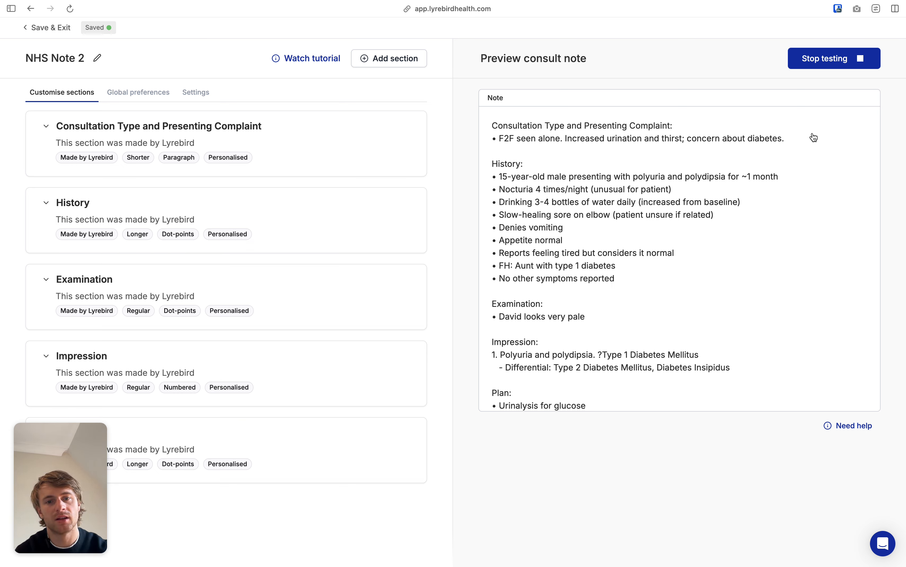
{"action": "scroll", "coordinate": [692, 261], "scroll_direction": "down", "scroll_amount": 2}
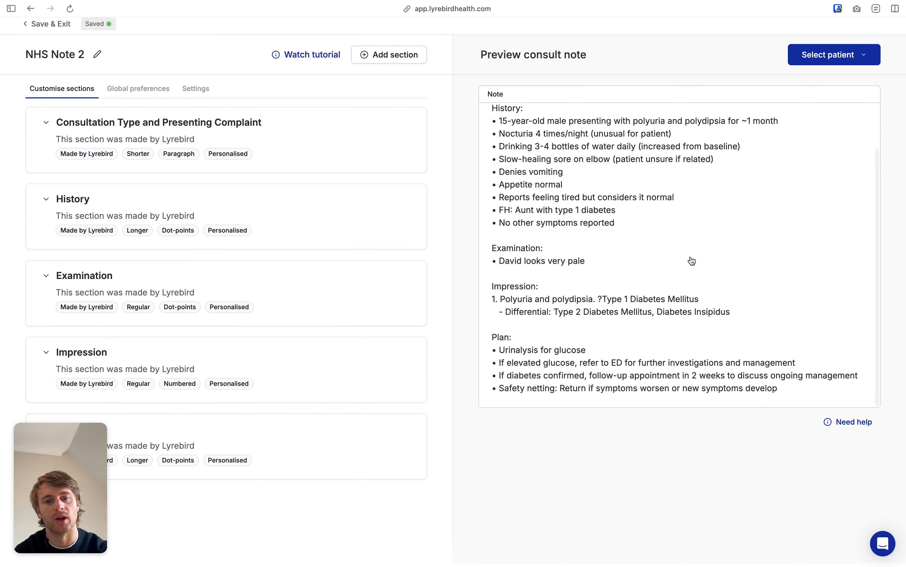
{"action": "scroll", "coordinate": [692, 261], "scroll_direction": "up", "scroll_amount": 2}
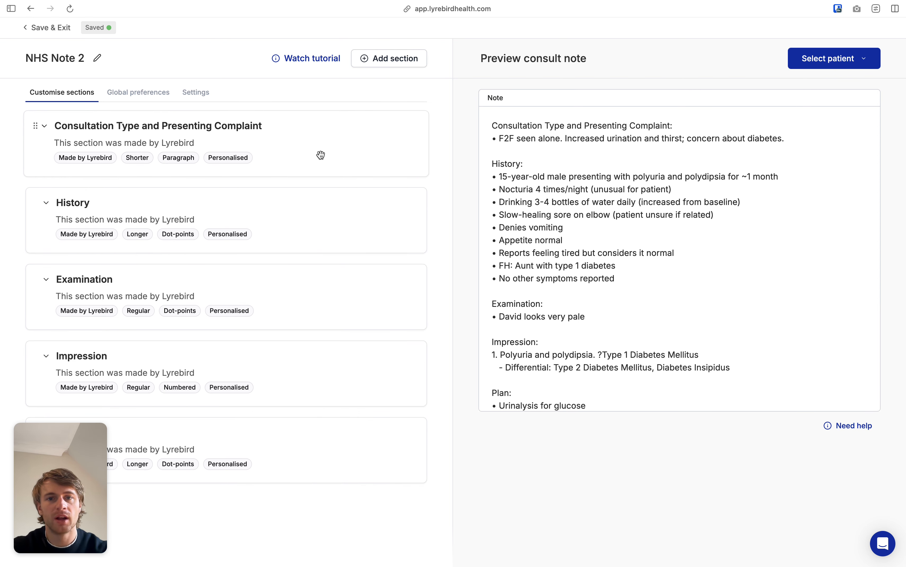
Append "Never include the heading in this section." to the instructions of the Consultation Type and Presenting Complaint section
{"action": "left_click", "coordinate": [82, 131]}
{"action": "left_click", "coordinate": [146, 358]}
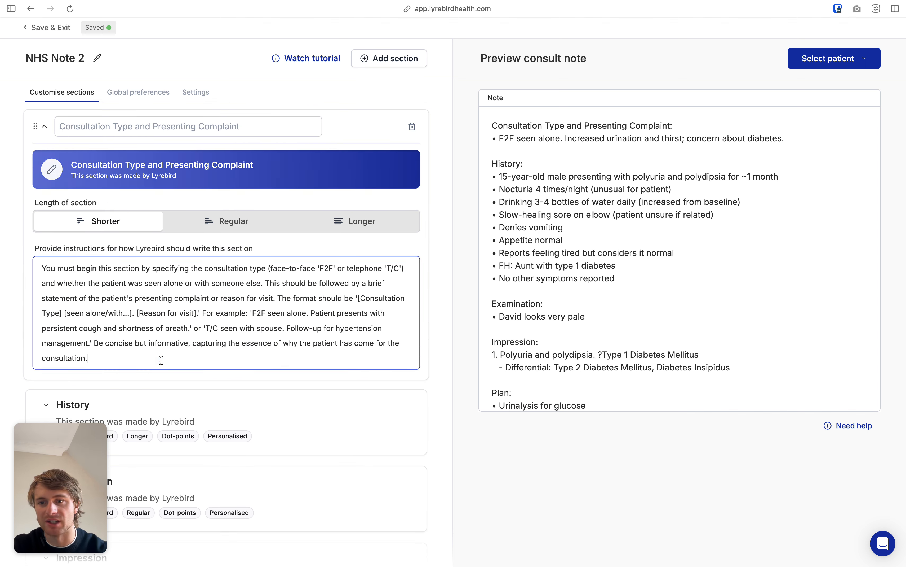
{"action": "type", "text": "Nevert"}
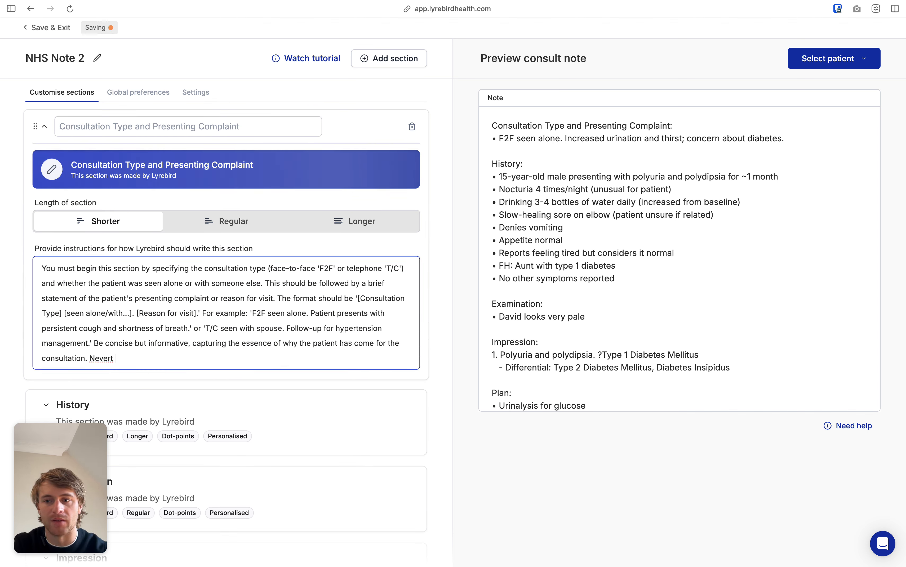
{"action": "type", "text": " i"}
{"action": "key", "text": "BackSpace"}
{"action": "key", "text": "BackSpace"}
{"action": "key", "text": "BackSpace"}
{"action": "type", "text": "include the "}
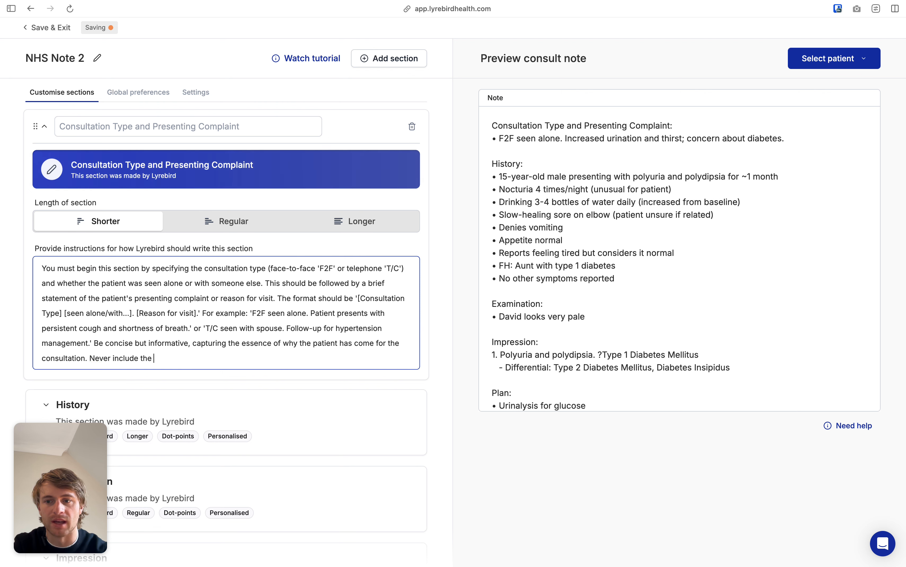
{"action": "type", "text": "heading in this secti"}
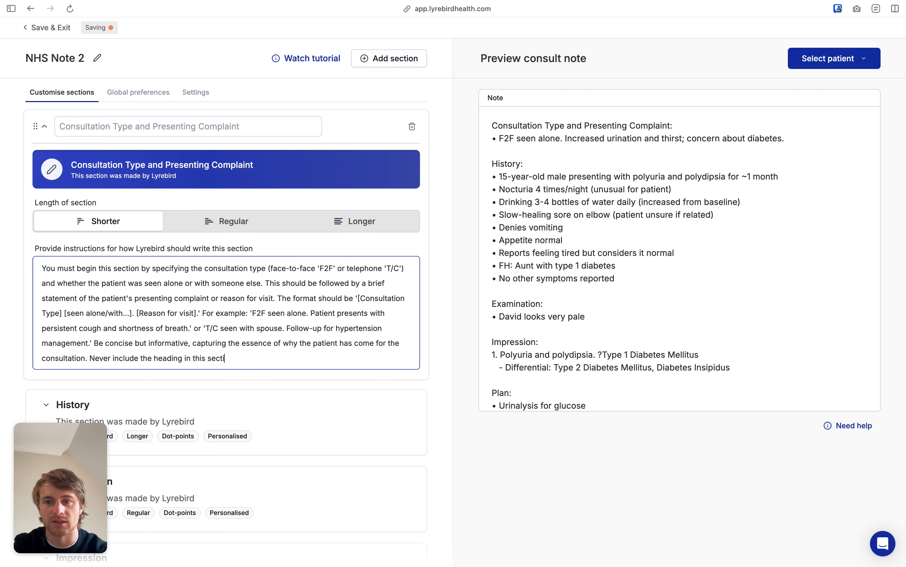
{"action": "type", "text": "on."}
Clear the Consultation Type and Presenting Complaint section's heading and regenerate the note preview for the same existing patient
{"action": "triple_click", "coordinate": [120, 127]}
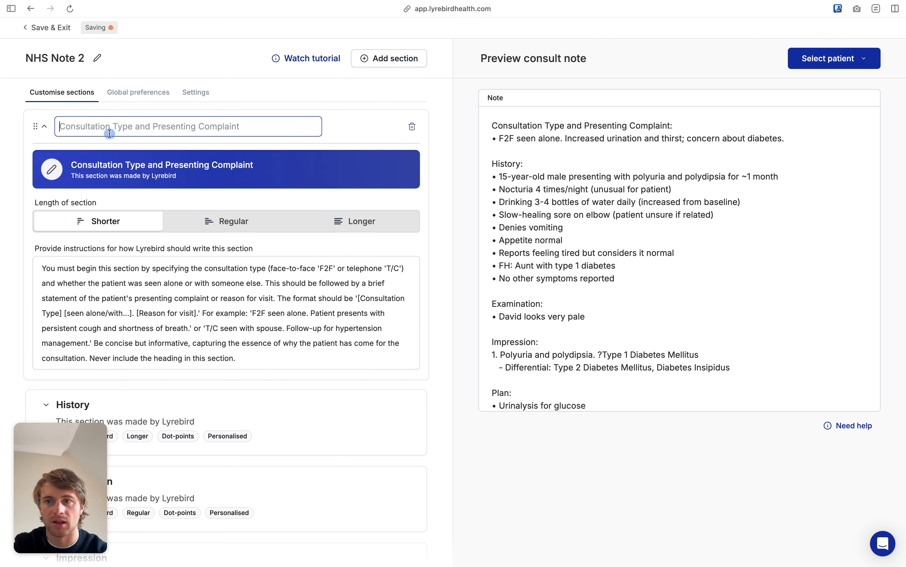
{"action": "key", "text": "BackSpace"}
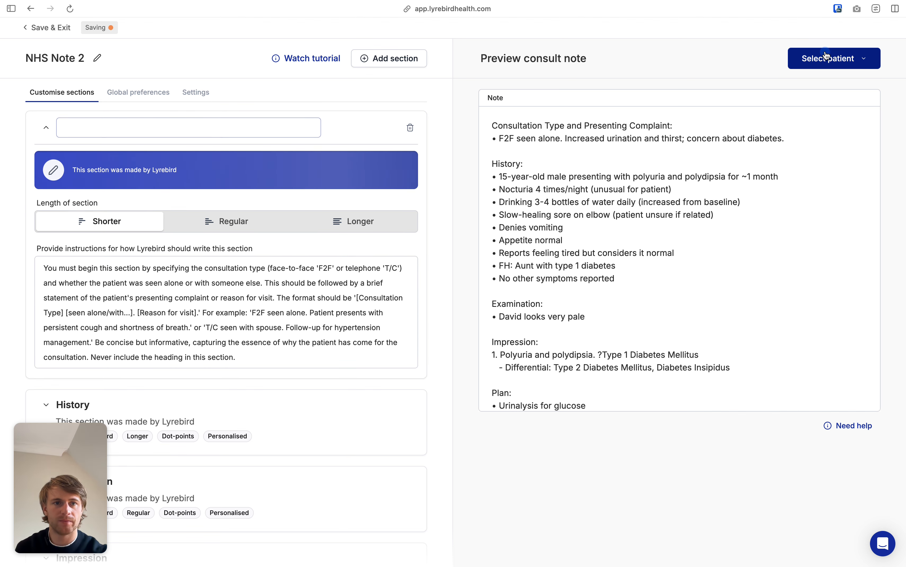
{"action": "left_click", "coordinate": [821, 57]}
{"action": "left_click", "coordinate": [841, 144]}
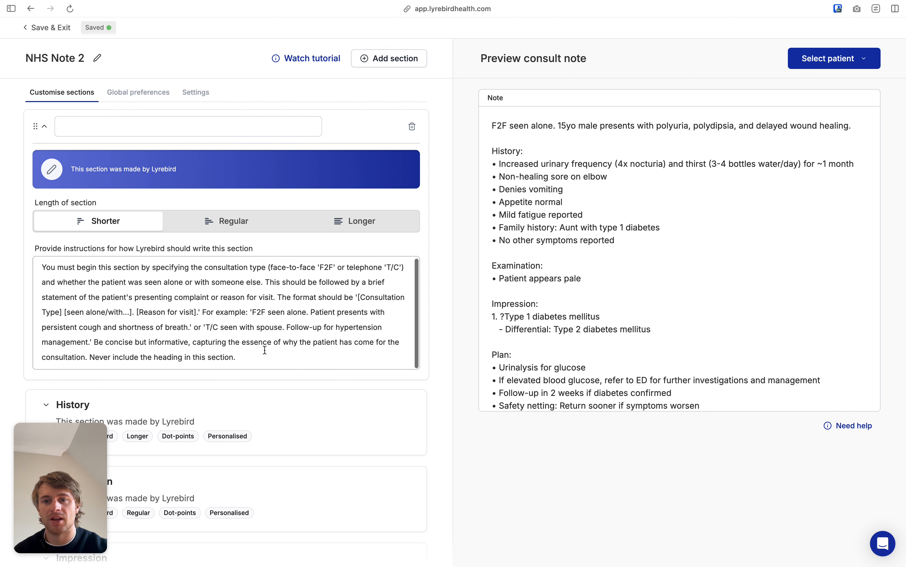
{"action": "scroll", "coordinate": [349, 392], "scroll_direction": "down", "scroll_amount": 1}
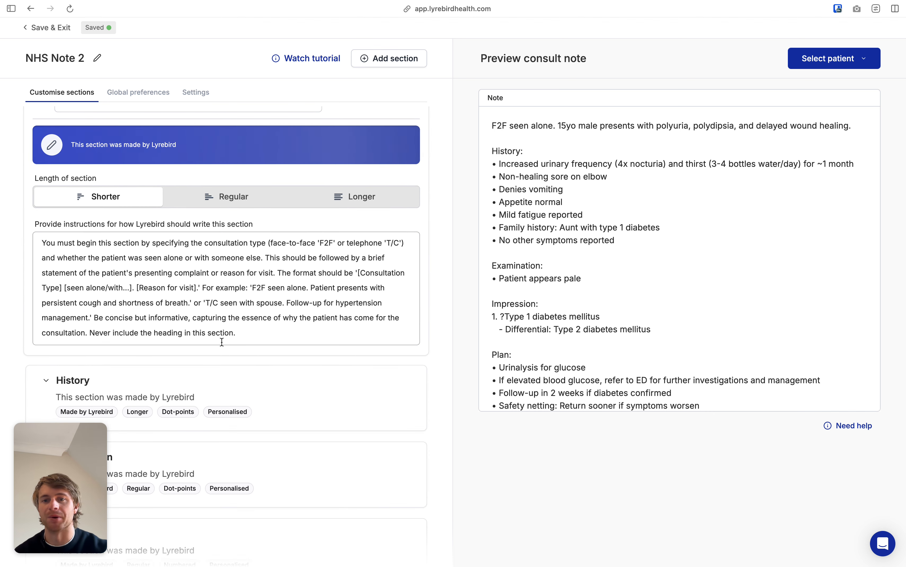
{"action": "scroll", "coordinate": [339, 343], "scroll_direction": "down", "scroll_amount": 5}
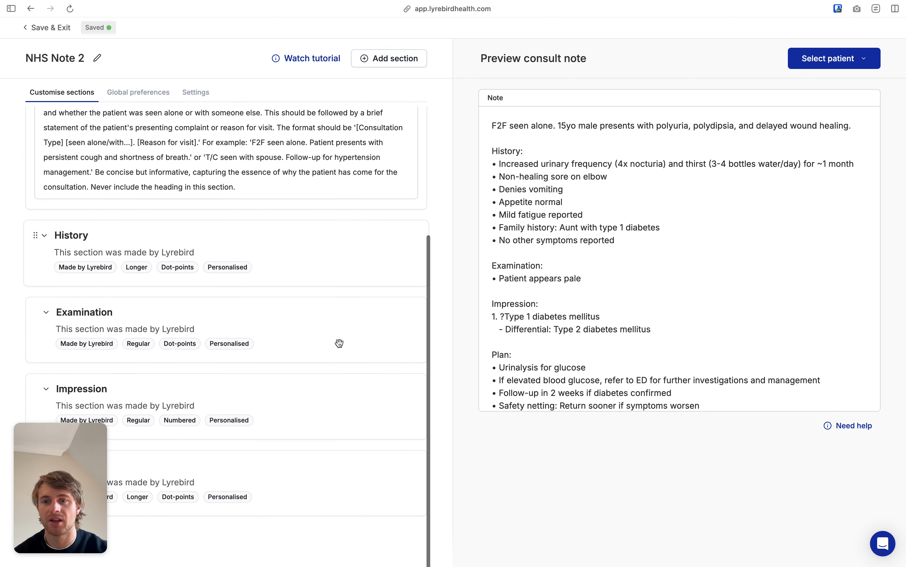
Save and exit the note template, and start a new document template named "Letter Test"
{"action": "left_click", "coordinate": [41, 29]}
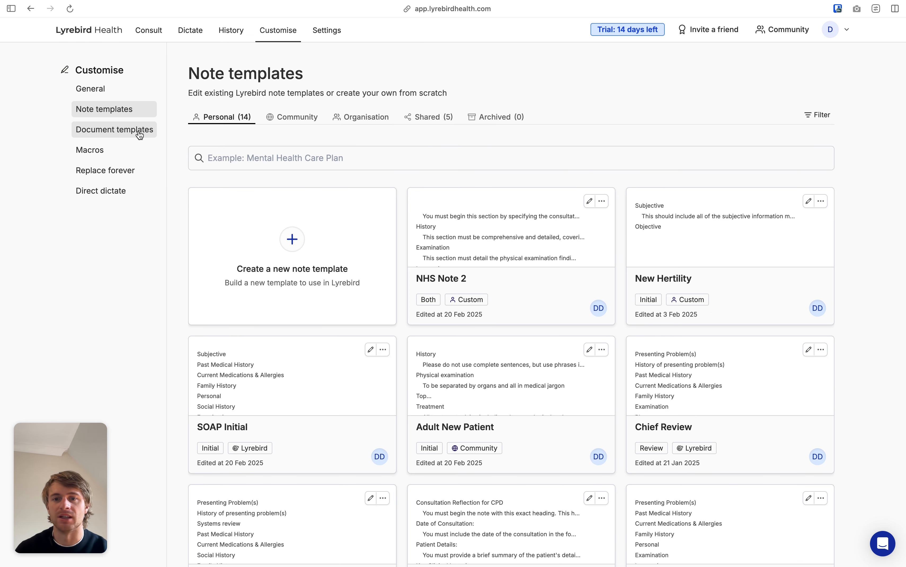
{"action": "left_click", "coordinate": [116, 135]}
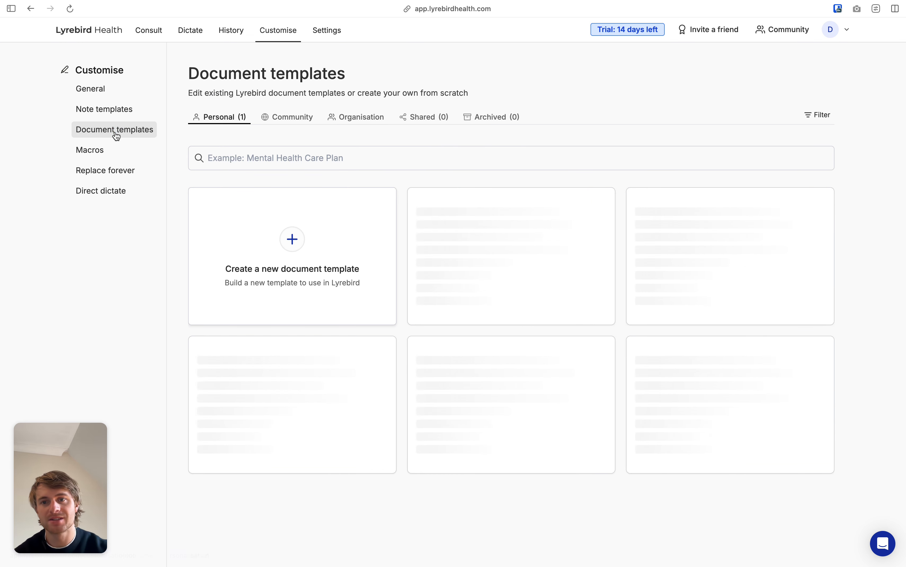
{"action": "left_click", "coordinate": [316, 235]}
{"action": "left_click", "coordinate": [249, 184]}
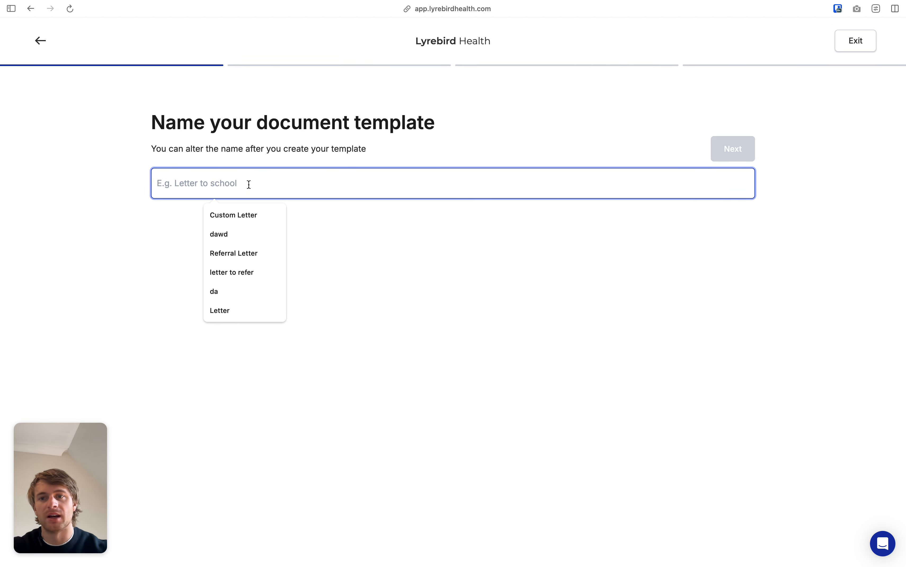
{"action": "type", "text": "Letter Test"}
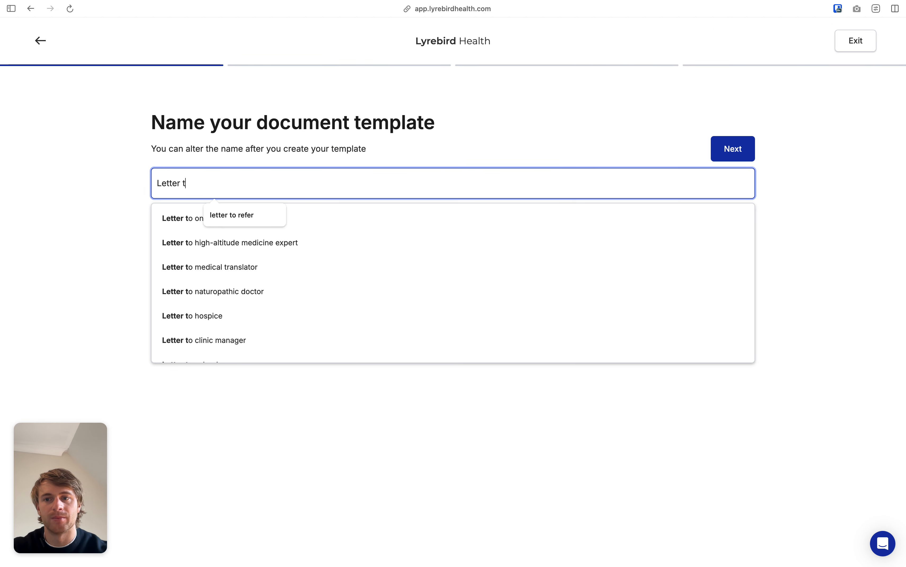
{"action": "left_click", "coordinate": [723, 149]}
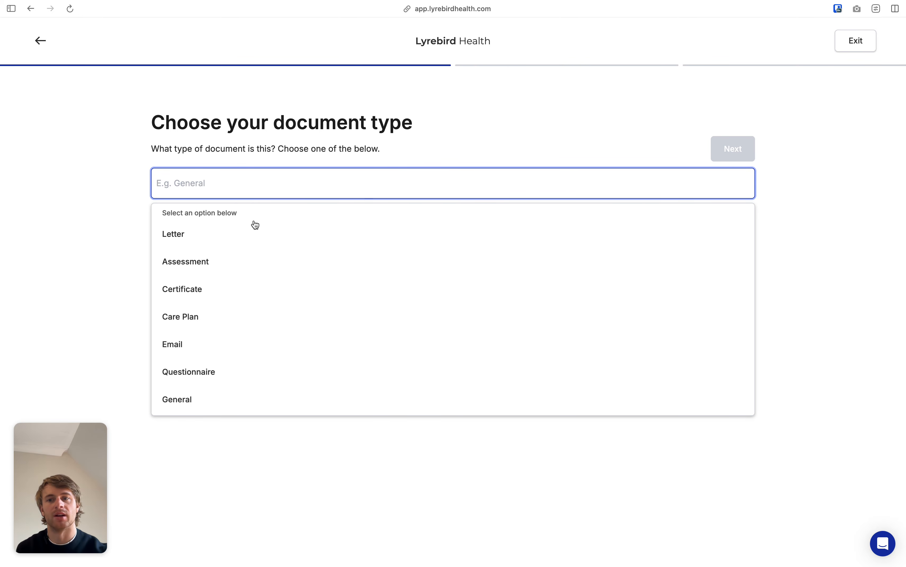
Generate the document template as a Letter for a Specialist from the uploaded example Ortho Clinic Letter 2 UK (1).docx
{"action": "left_click", "coordinate": [240, 231]}
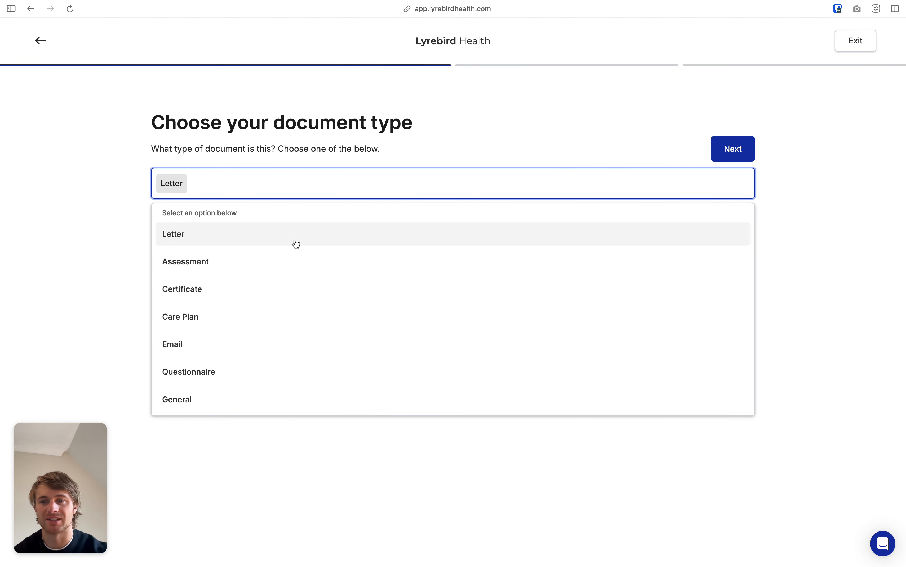
{"action": "left_click", "coordinate": [726, 150]}
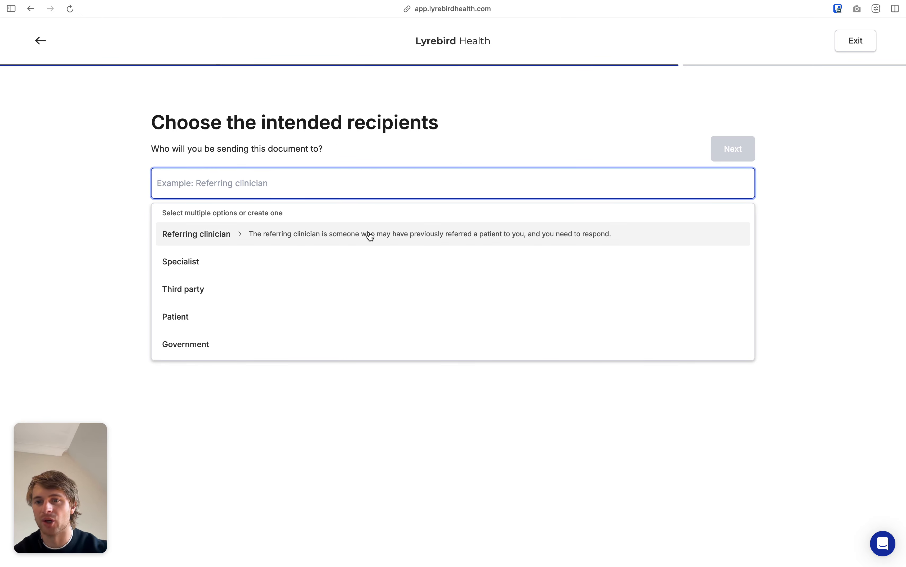
{"action": "left_click", "coordinate": [276, 264]}
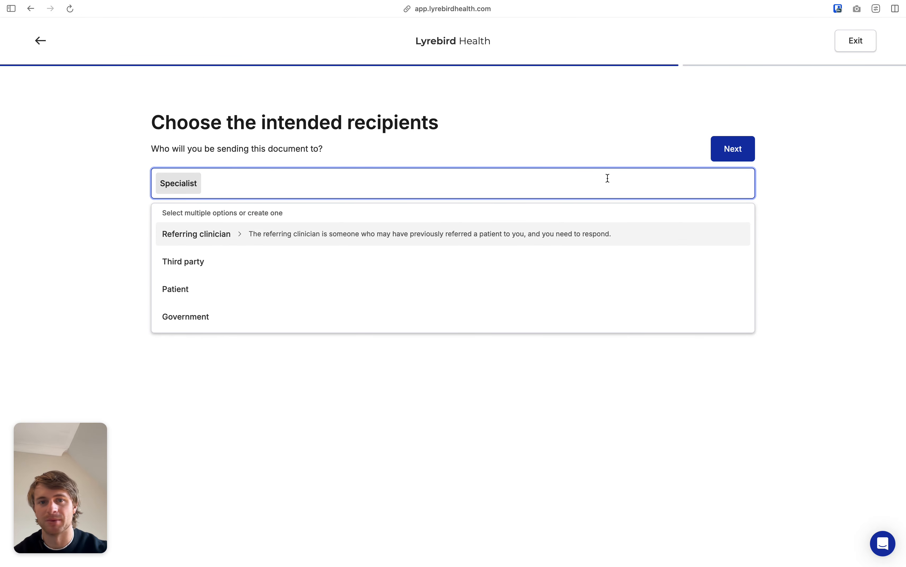
{"action": "left_click", "coordinate": [732, 148]}
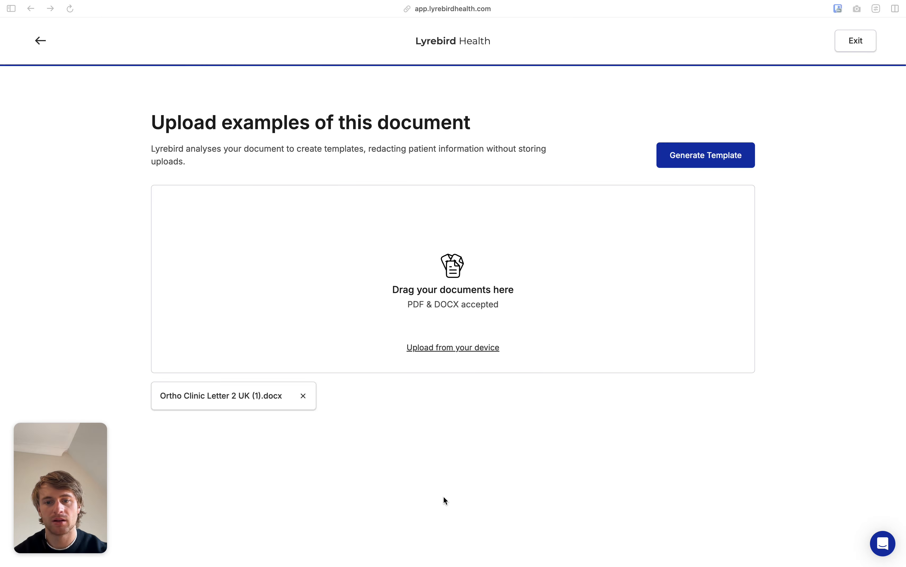
{"action": "left_click", "coordinate": [713, 152]}
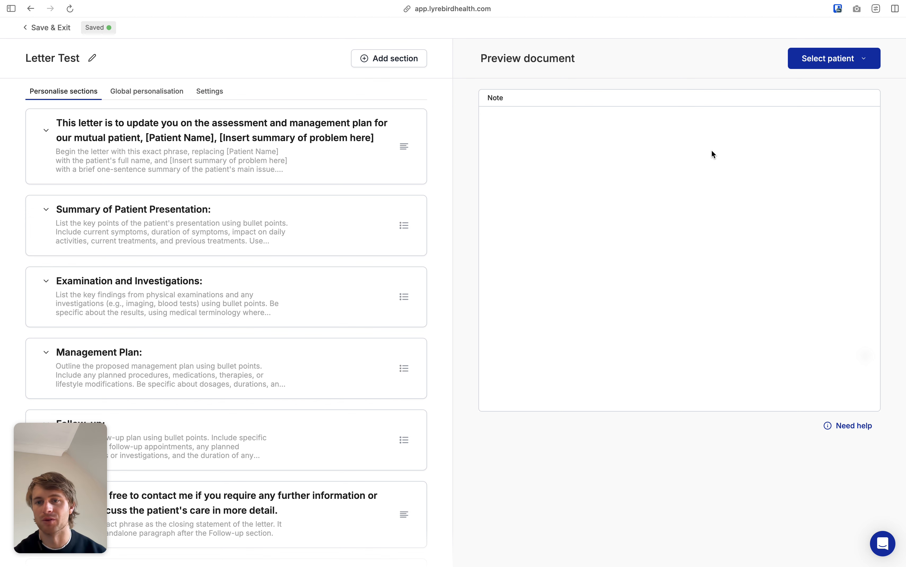
Rename the letter's opening section "intro" and exclude its heading from the document
{"action": "left_click", "coordinate": [186, 146]}
{"action": "left_click", "coordinate": [125, 126]}
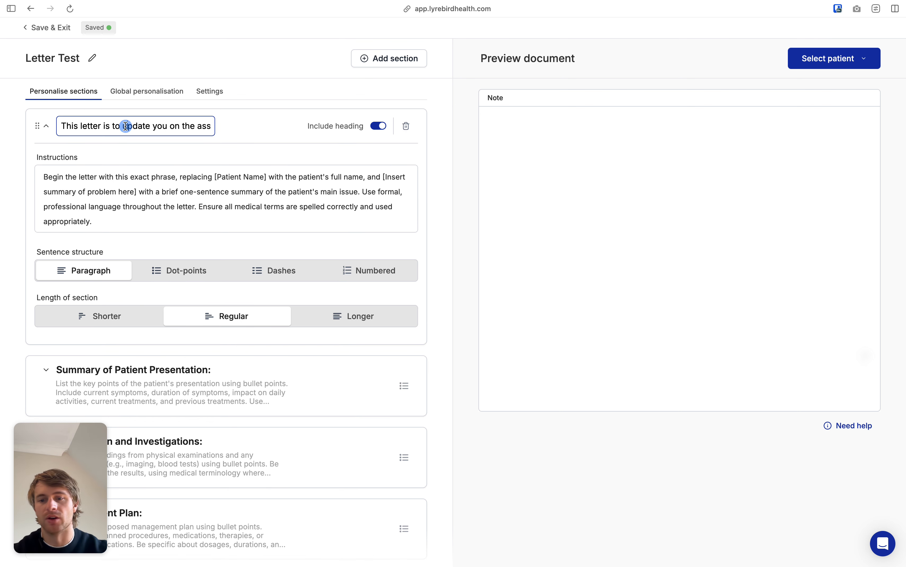
{"action": "key", "text": "ctrl+a"}
{"action": "key", "text": "BackSpace"}
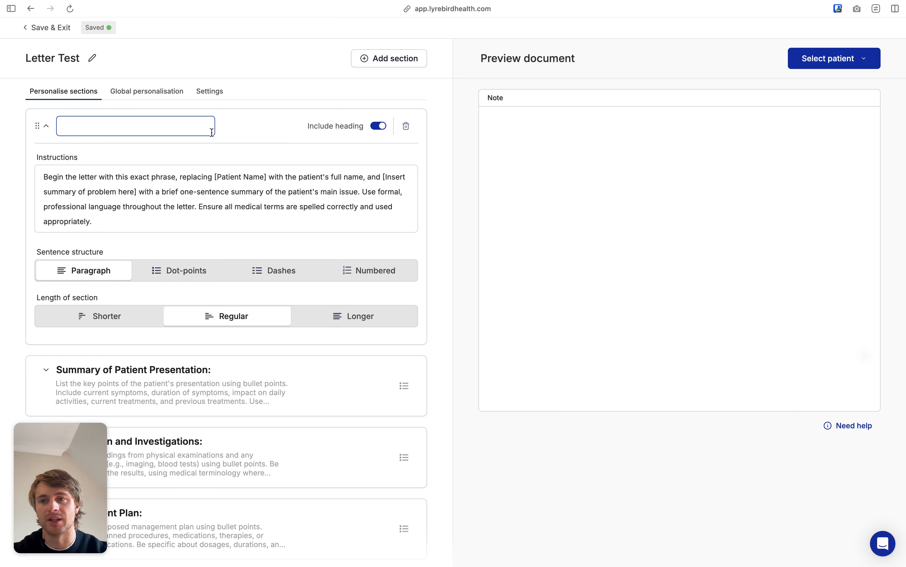
{"action": "type", "text": "intro"}
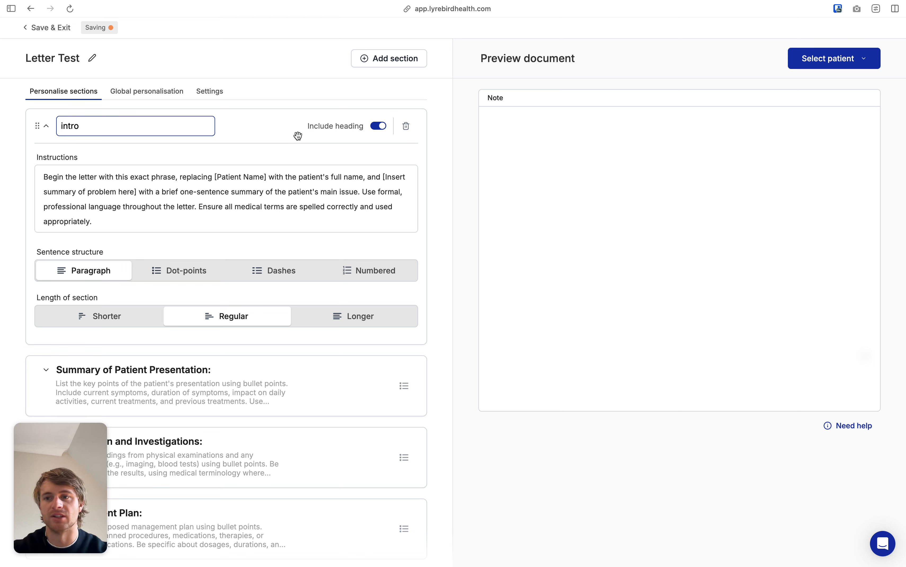
{"action": "left_click", "coordinate": [378, 126]}
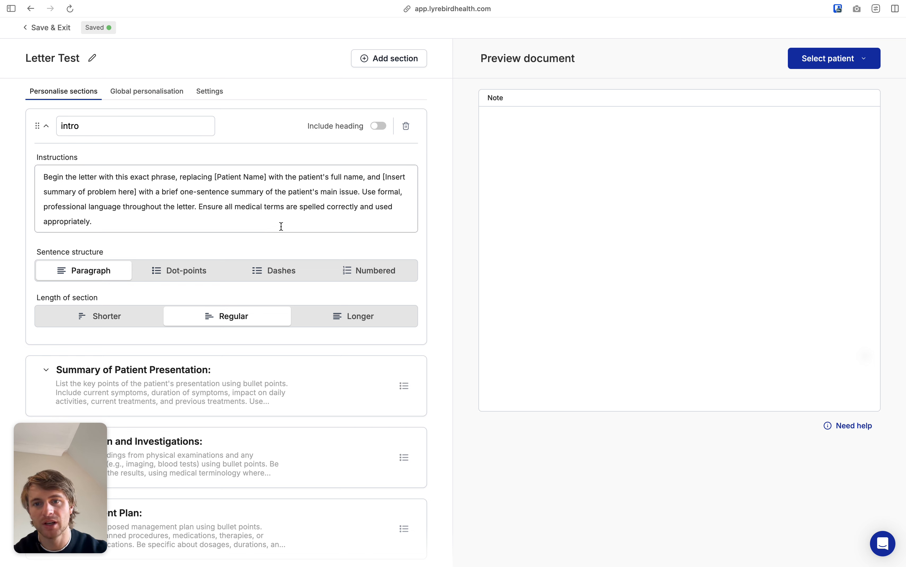
Preview the Letter Test document template on an existing patient
{"action": "left_click", "coordinate": [803, 59]}
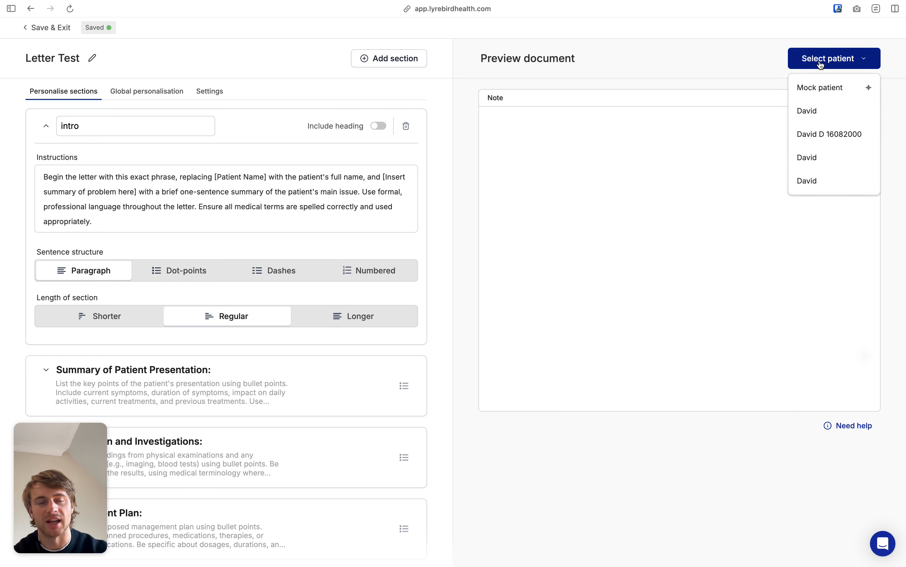
{"action": "left_click", "coordinate": [828, 139]}
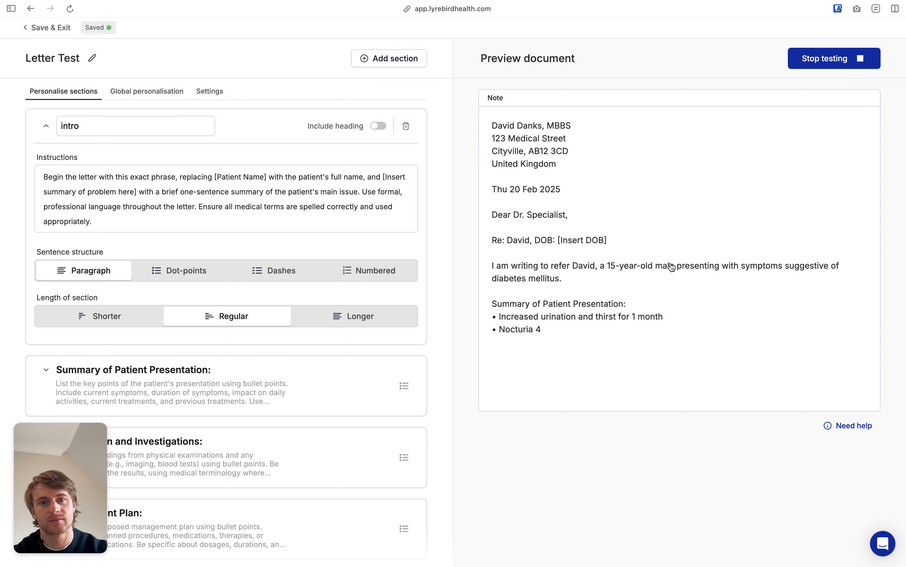
Set the sentence structure of the Summary of Patient Presentation section to Paragraph
{"action": "scroll", "coordinate": [331, 304], "scroll_direction": "down", "scroll_amount": 1}
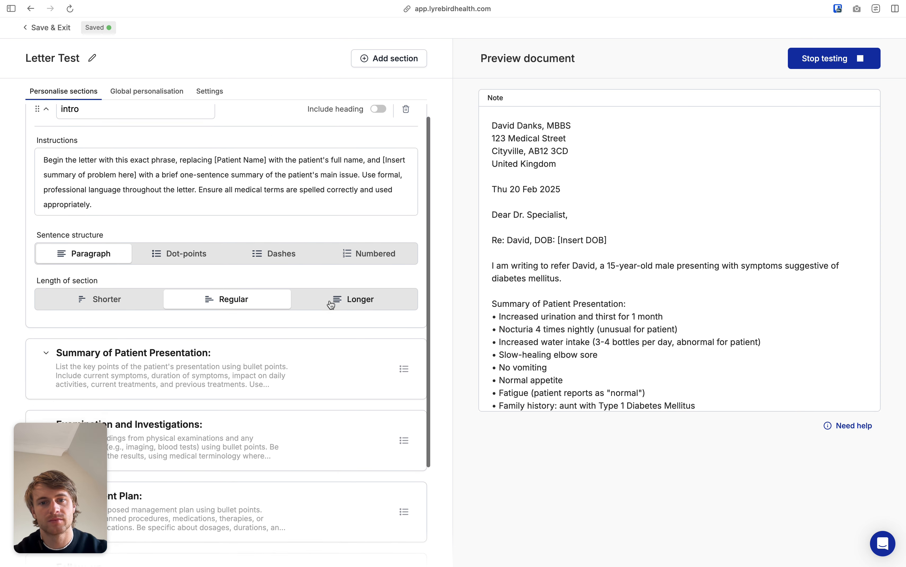
{"action": "scroll", "coordinate": [331, 304], "scroll_direction": "down", "scroll_amount": 4}
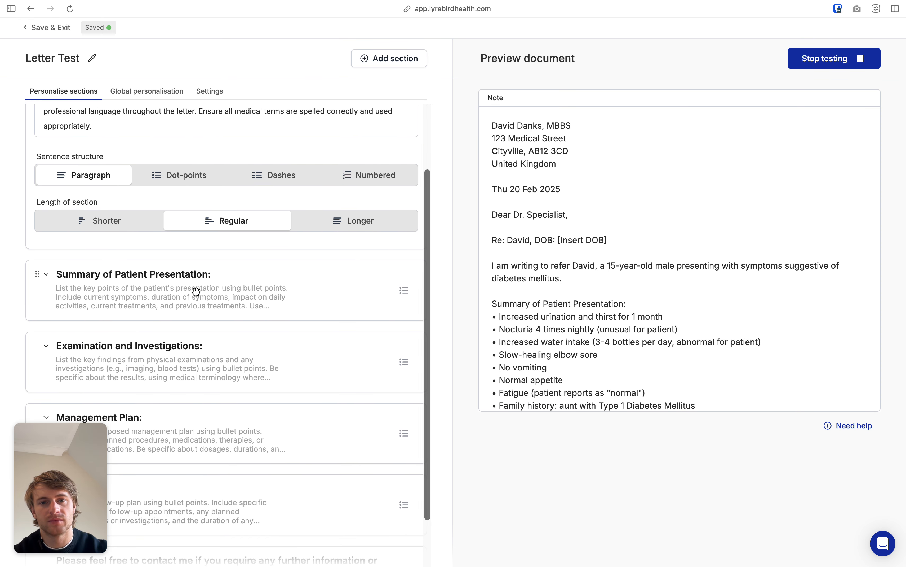
{"action": "scroll", "coordinate": [543, 331], "scroll_direction": "down", "scroll_amount": 3}
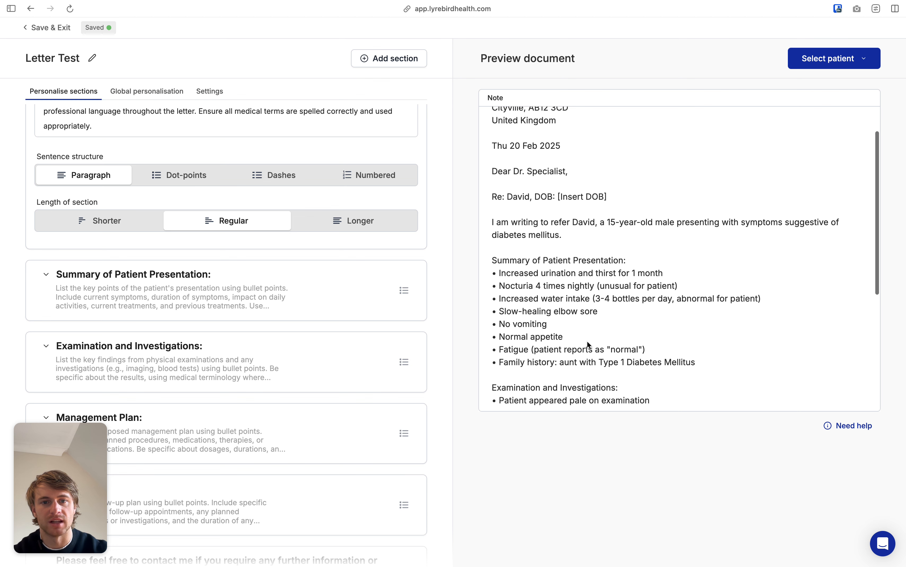
{"action": "left_click", "coordinate": [183, 290]}
{"action": "scroll", "coordinate": [277, 360], "scroll_direction": "down", "scroll_amount": 2}
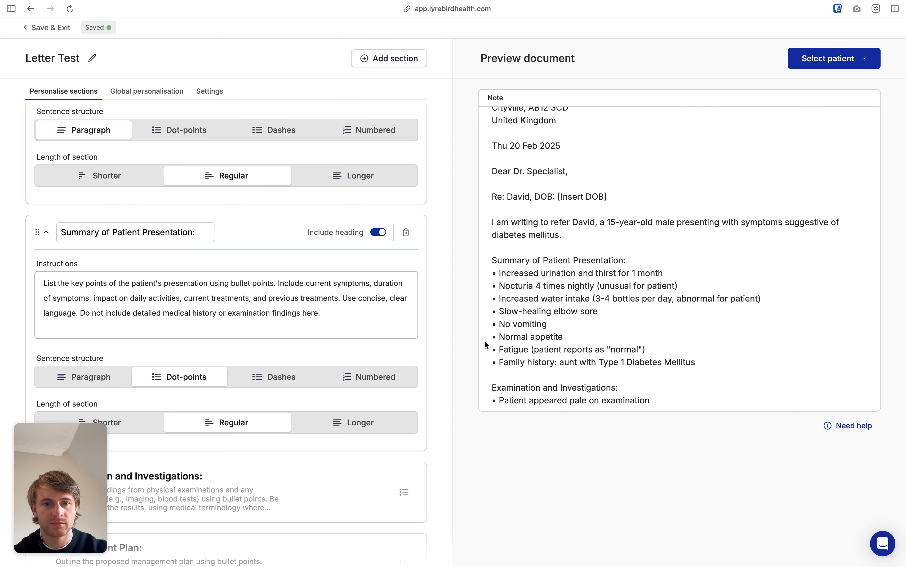
{"action": "scroll", "coordinate": [575, 366], "scroll_direction": "down", "scroll_amount": 2}
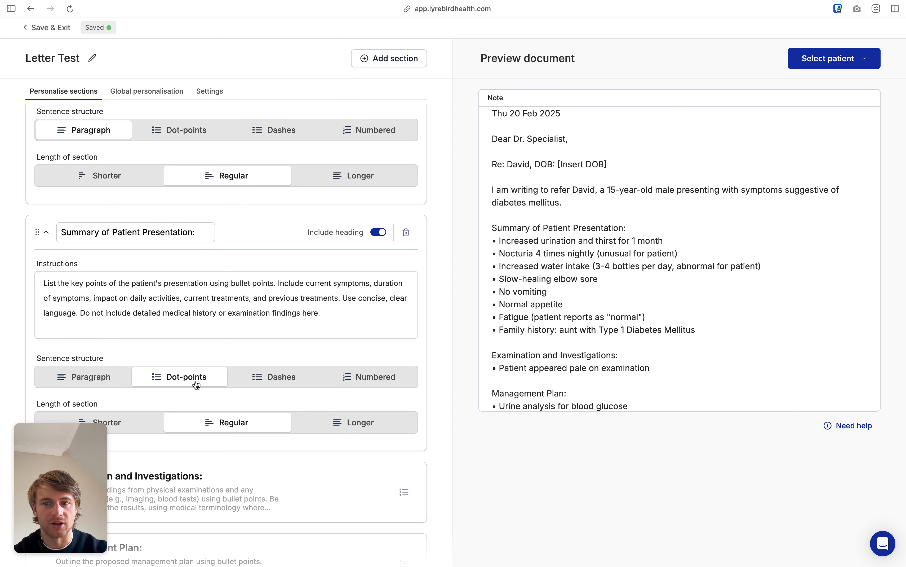
{"action": "left_click", "coordinate": [109, 377]}
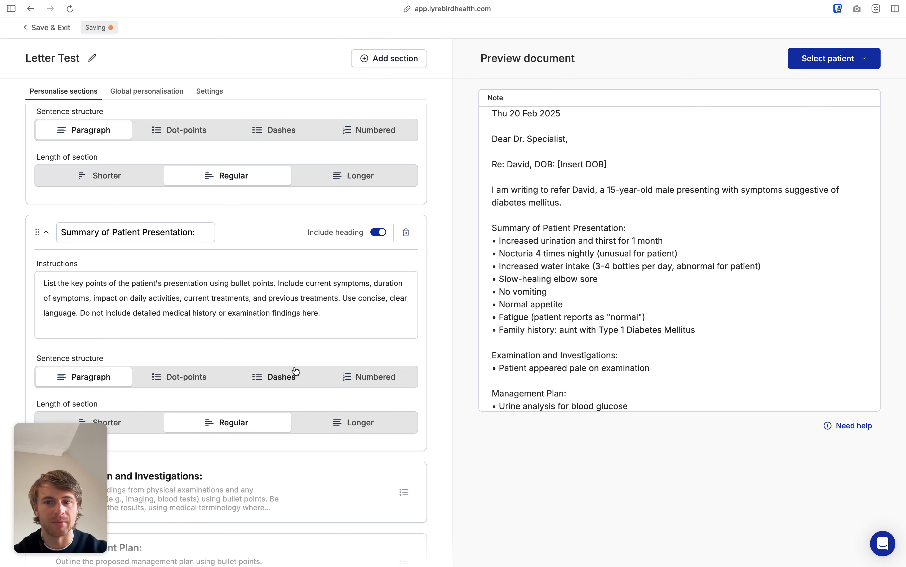
{"action": "scroll", "coordinate": [318, 337], "scroll_direction": "down", "scroll_amount": 1}
{"action": "left_click", "coordinate": [341, 296]}
{"action": "scroll", "coordinate": [340, 311], "scroll_direction": "down", "scroll_amount": 1}
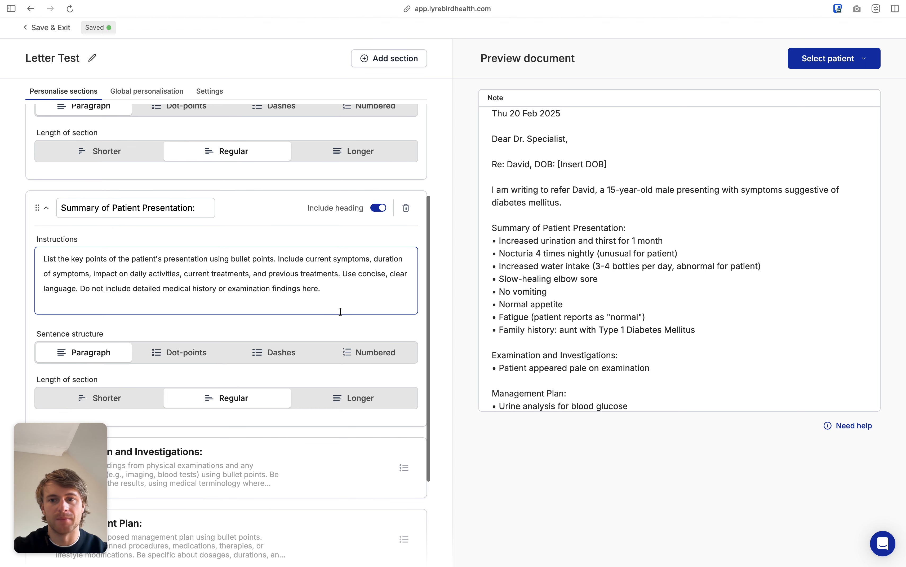
{"action": "left_click", "coordinate": [347, 293]}
Expand the Examination and Investigations section to review its instructions and formatting options
{"action": "scroll", "coordinate": [361, 313], "scroll_direction": "down", "scroll_amount": 5}
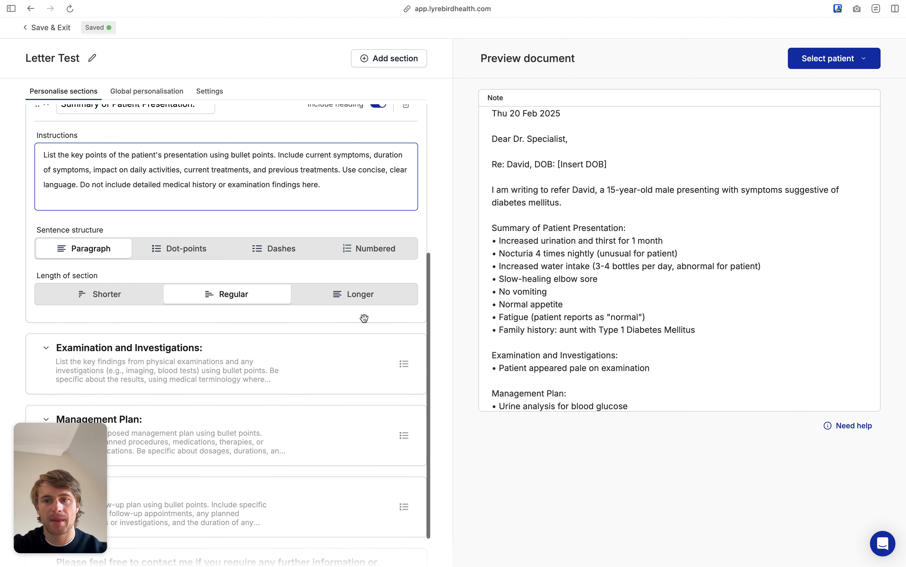
{"action": "scroll", "coordinate": [364, 317], "scroll_direction": "down", "scroll_amount": 3}
{"action": "left_click", "coordinate": [245, 319]}
{"action": "scroll", "coordinate": [255, 364], "scroll_direction": "down", "scroll_amount": 4}
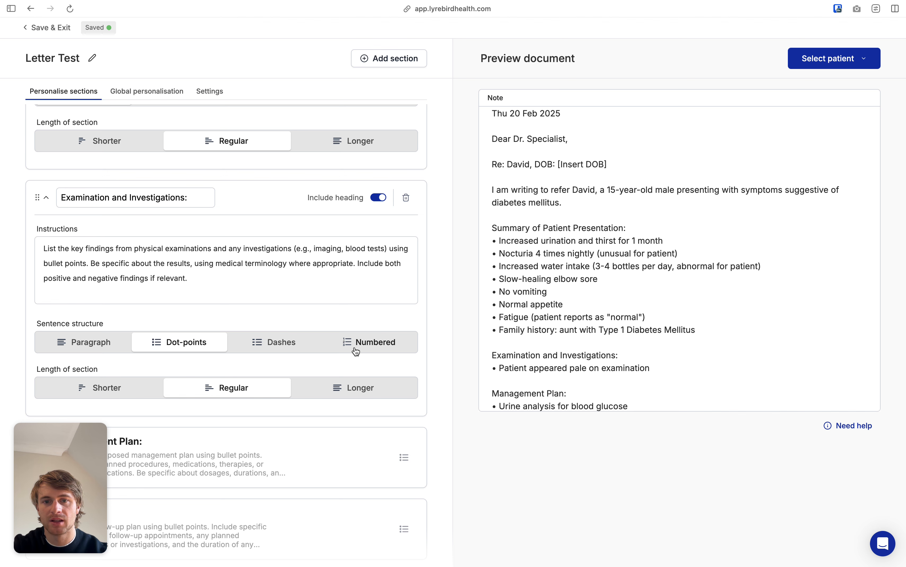
Set the sentence structure of the Management Plan section to Numbered
{"action": "scroll", "coordinate": [374, 363], "scroll_direction": "down", "scroll_amount": 5}
{"action": "left_click", "coordinate": [180, 265]}
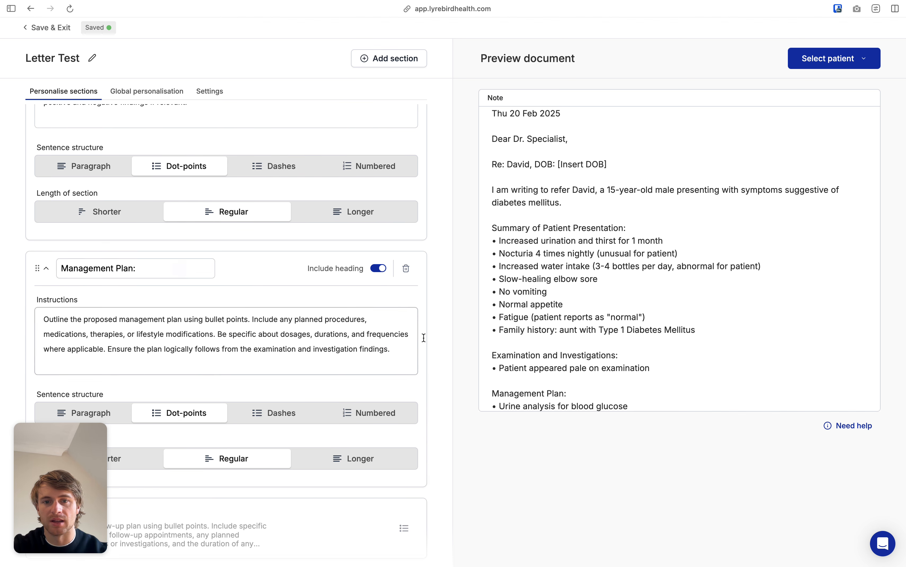
{"action": "scroll", "coordinate": [546, 340], "scroll_direction": "down", "scroll_amount": 3}
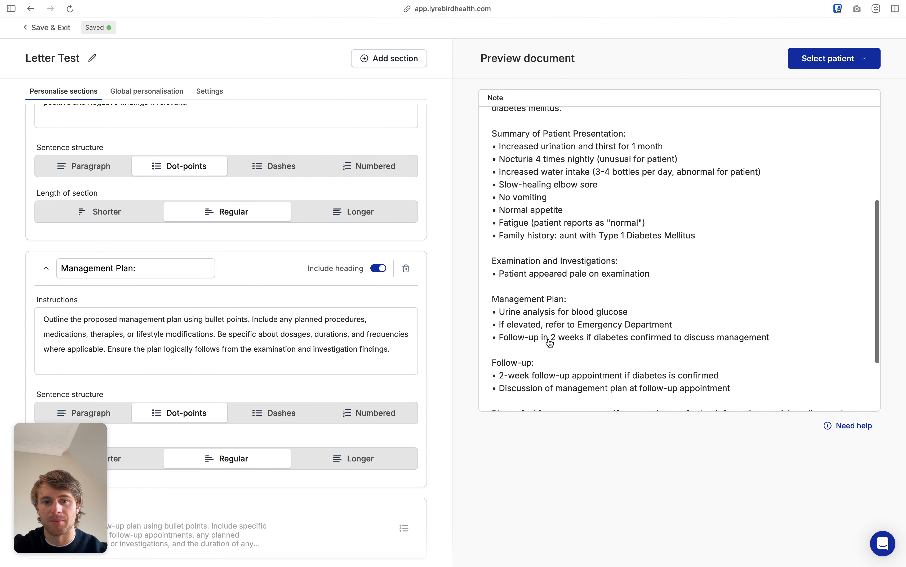
{"action": "left_click", "coordinate": [356, 412]}
Rename the "Please feel free to contact me..." section of the letter as "conclusion"
{"action": "scroll", "coordinate": [251, 340], "scroll_direction": "down", "scroll_amount": 5}
{"action": "scroll", "coordinate": [249, 343], "scroll_direction": "down", "scroll_amount": 3}
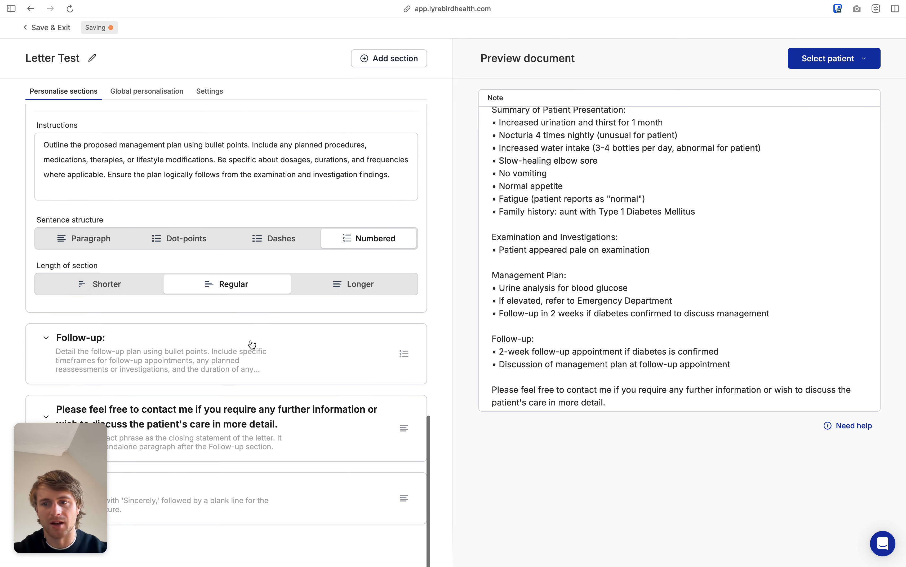
{"action": "left_click", "coordinate": [216, 414]}
{"action": "scroll", "coordinate": [210, 394], "scroll_direction": "down", "scroll_amount": 6}
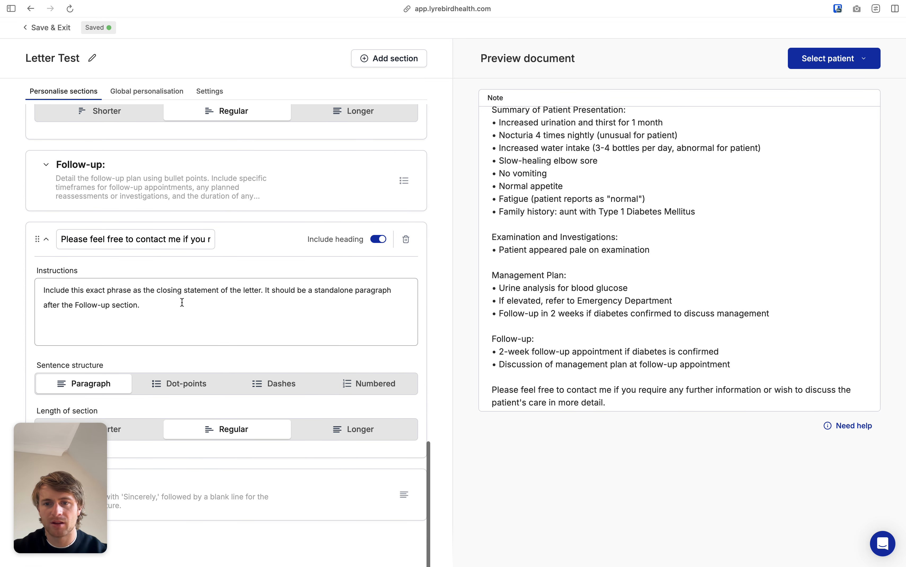
{"action": "left_click", "coordinate": [147, 239]}
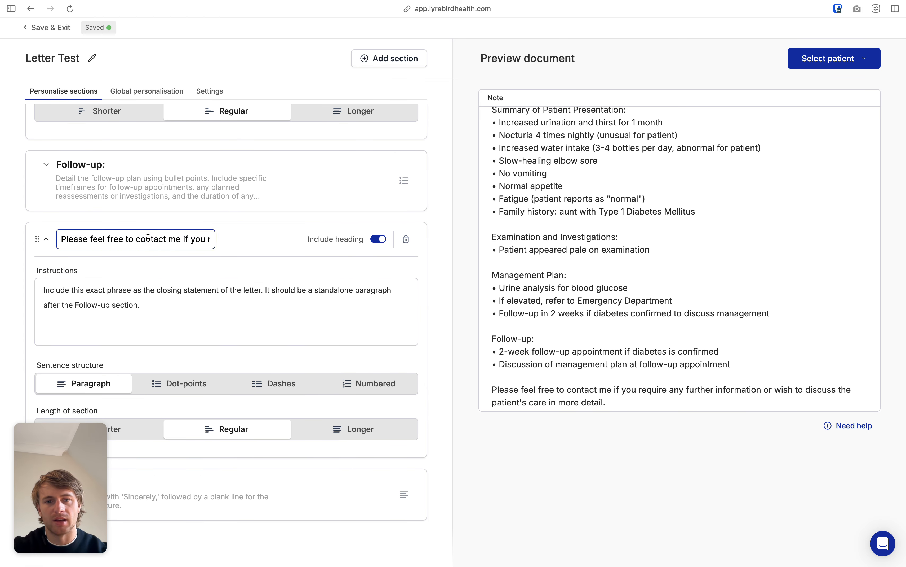
{"action": "scroll", "coordinate": [510, 309], "scroll_direction": "down", "scroll_amount": 3}
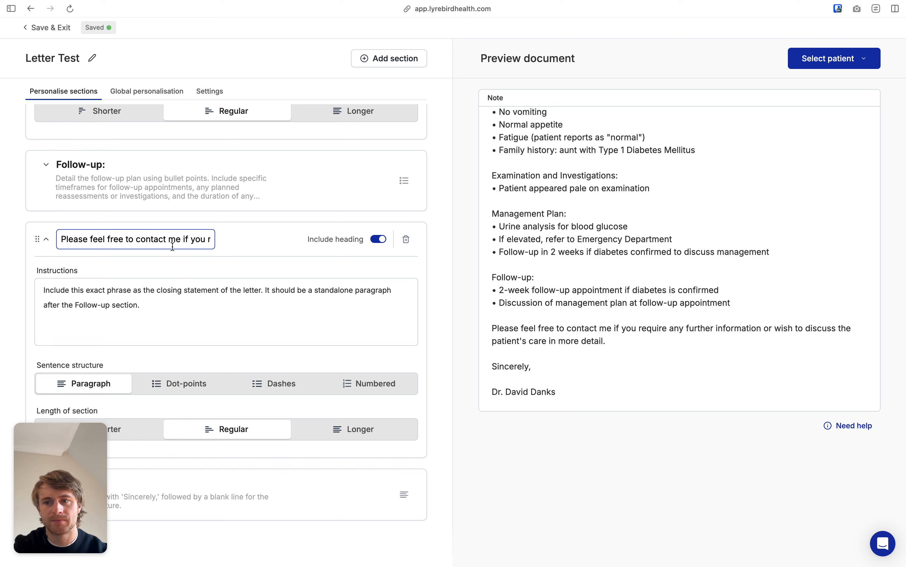
{"action": "triple_click", "coordinate": [157, 240]}
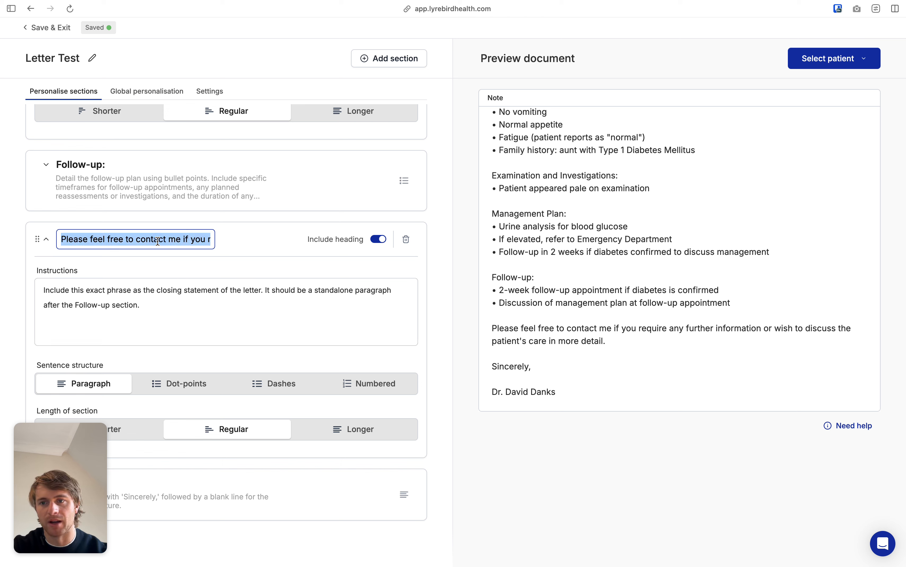
{"action": "key", "text": "BackSpace"}
{"action": "type", "text": "conclusio"}
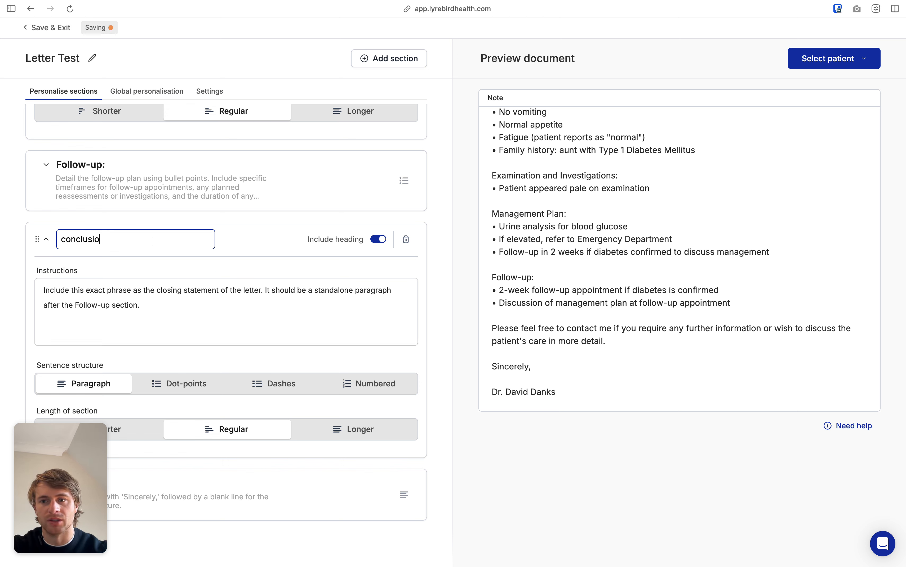
{"action": "type", "text": "n"}
Replace the conclusion section's instructions with "This section must always say" followed by the preview's full "Please feel free to contact me..." closing sentence in quotation marks
{"action": "left_click", "coordinate": [152, 304]}
{"action": "left_click_drag", "start_coordinate": [160, 308], "coordinate": [15, 285]}
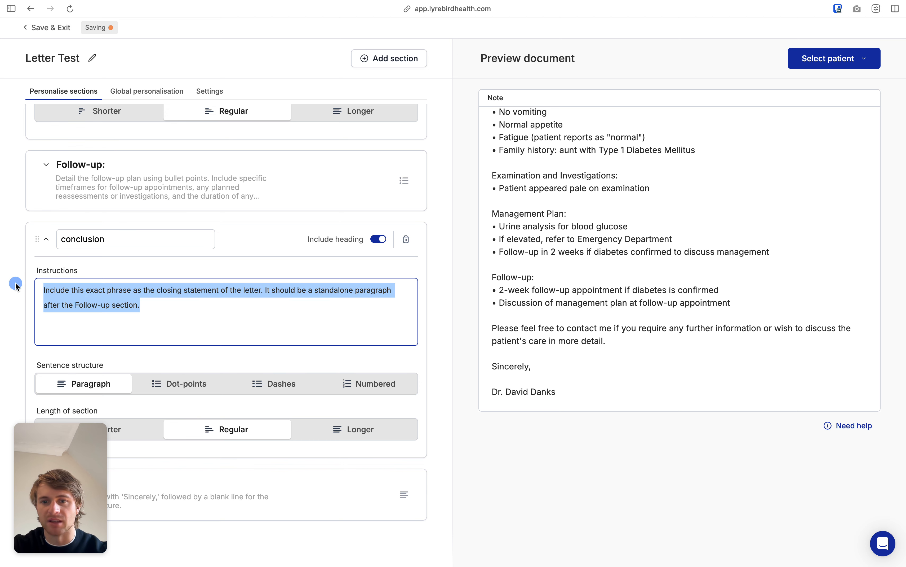
{"action": "type", "text": "Alwyas"}
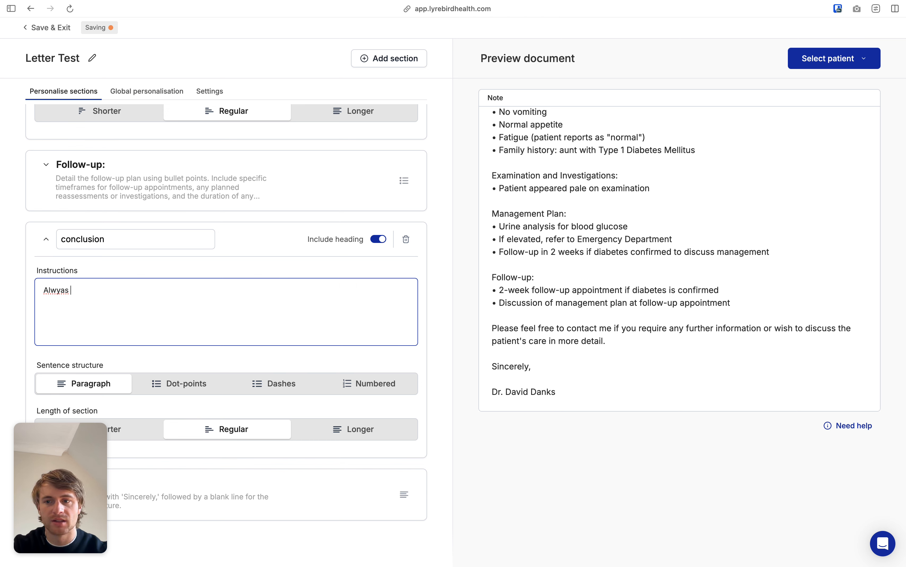
{"action": "key", "text": "BackSpace"}
{"action": "key", "text": "BackSpace"}
{"action": "key", "text": "BackSpace"}
{"action": "key", "text": "BackSpace"}
{"action": "key", "text": "BackSpace"}
{"action": "key", "text": "BackSpace"}
{"action": "key", "text": "BackSpace"}
{"action": "type", "text": "THis section"}
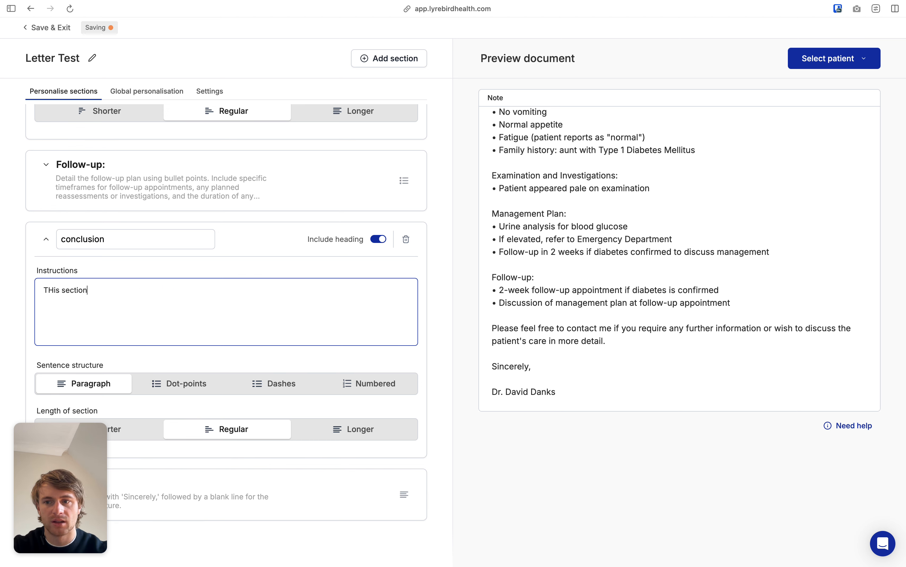
{"action": "type", "text": " must always"}
{"action": "key", "text": "BackSpace"}
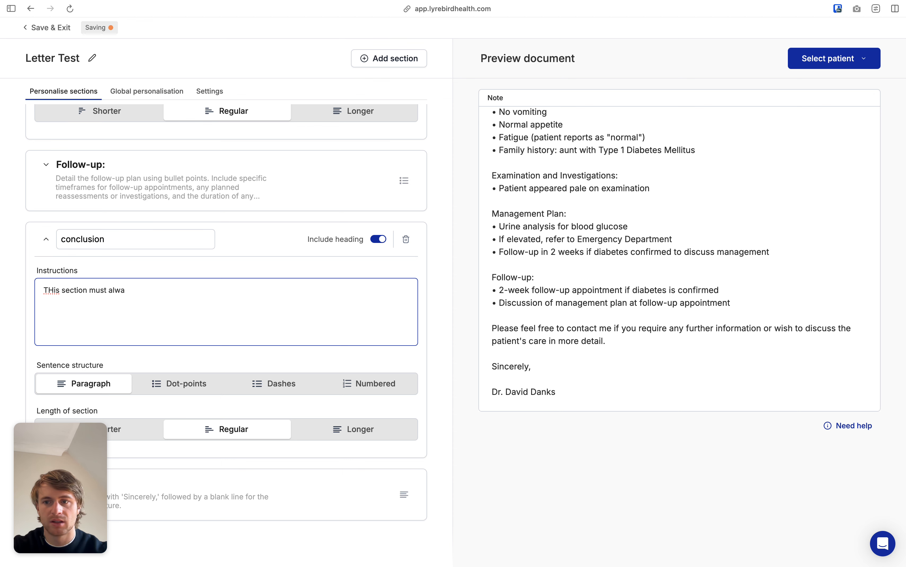
{"action": "type", "text": "ys say \""}
{"action": "type", "text": "Please feel free to contact me if you require any further information or wish to discuss the patient's care in more detail."}
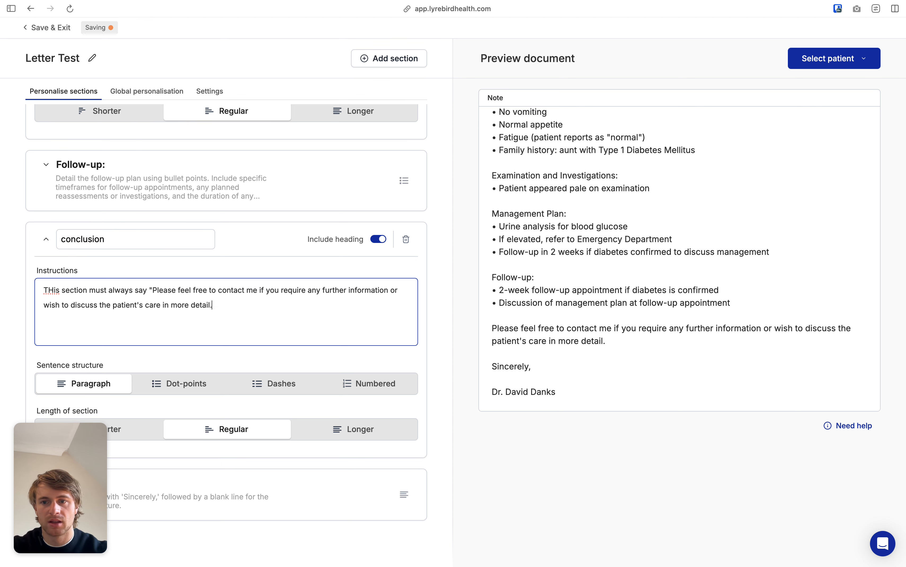
{"action": "left_click_drag", "start_coordinate": [52, 290], "coordinate": [47, 290]}
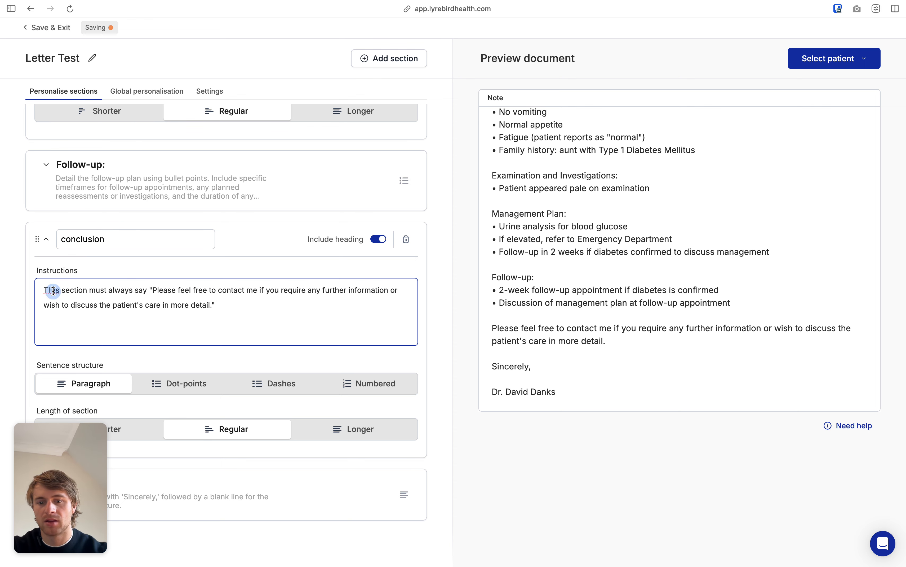
{"action": "type", "text": "h"}
Delete the entire "Sincerely," section from the letter template
{"action": "scroll", "coordinate": [117, 341], "scroll_direction": "down", "scroll_amount": 1}
{"action": "left_click", "coordinate": [177, 475]}
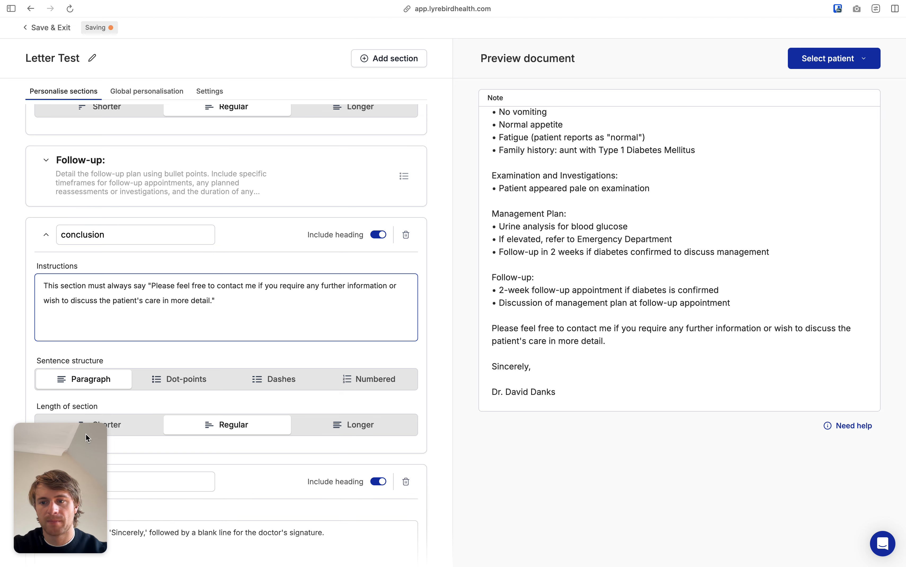
{"action": "left_click_drag", "start_coordinate": [60, 487], "coordinate": [454, 487]}
{"action": "scroll", "coordinate": [331, 457], "scroll_direction": "down", "scroll_amount": 5}
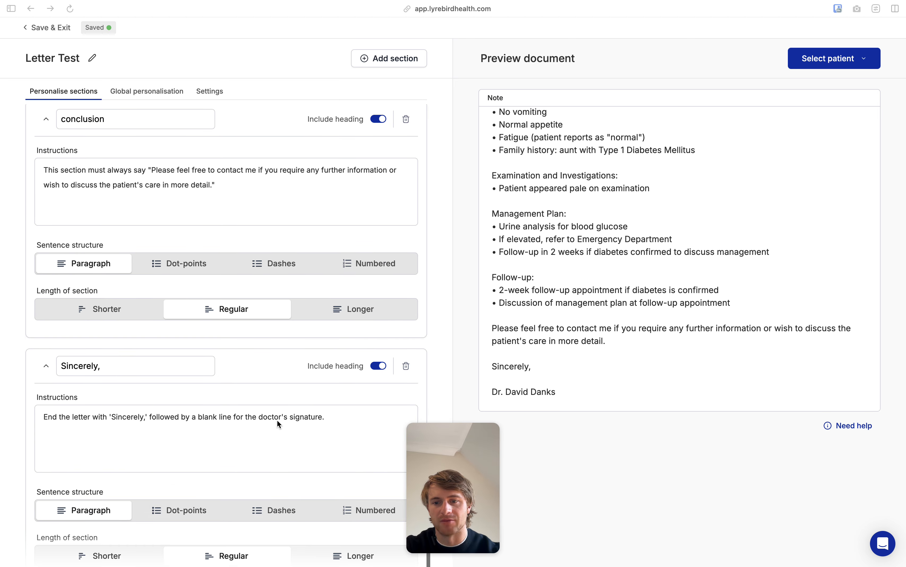
{"action": "left_click", "coordinate": [406, 297]}
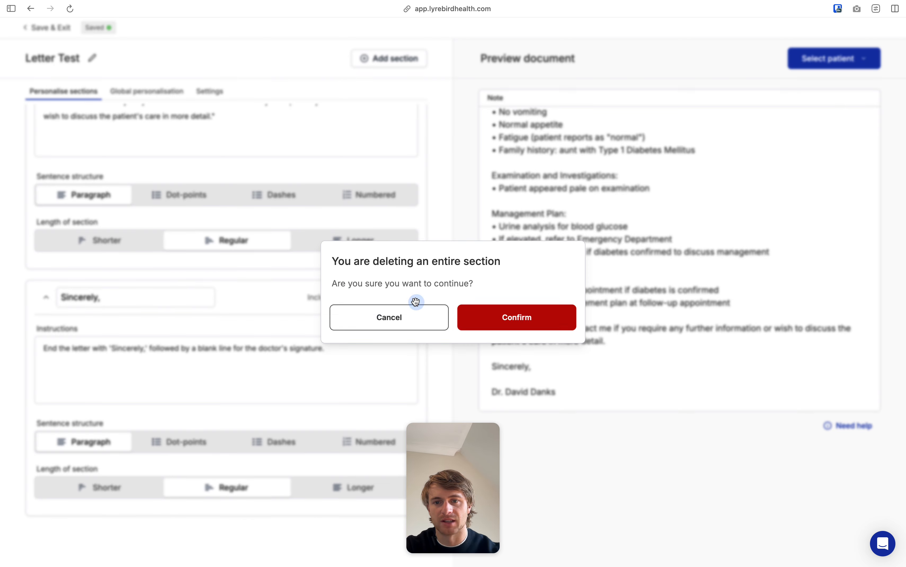
{"action": "left_click", "coordinate": [499, 320]}
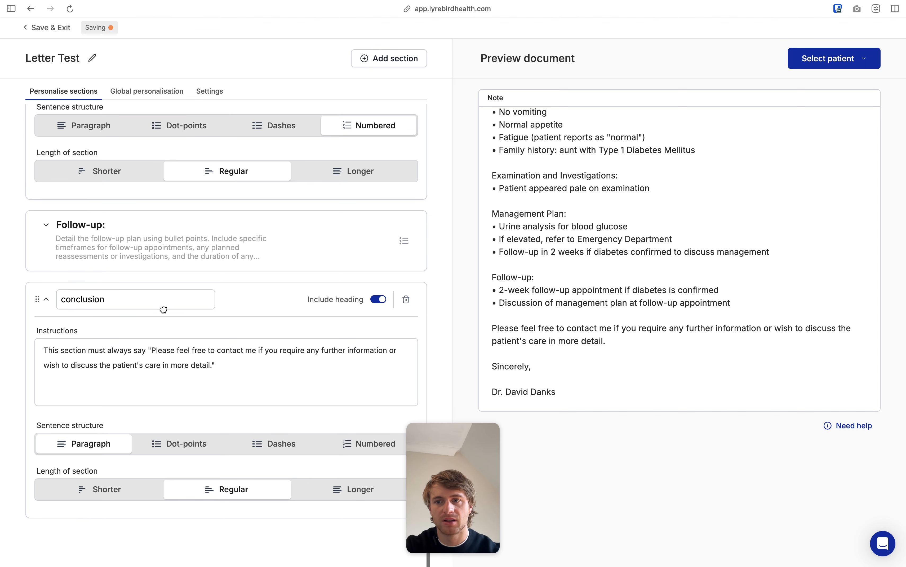
Exclude the conclusion section's heading from the document and collapse the conclusion and Management Plan sections
{"action": "left_click", "coordinate": [46, 297]}
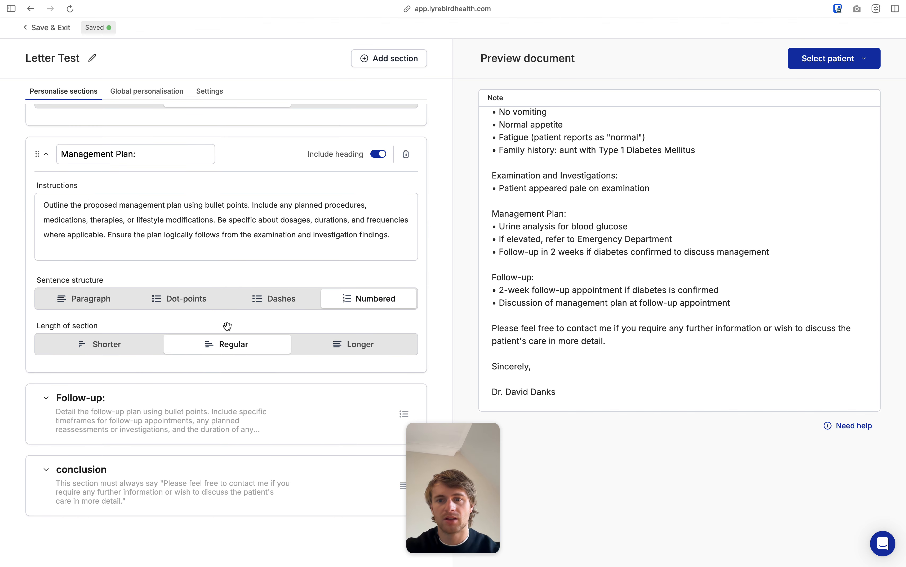
{"action": "left_click", "coordinate": [205, 469]}
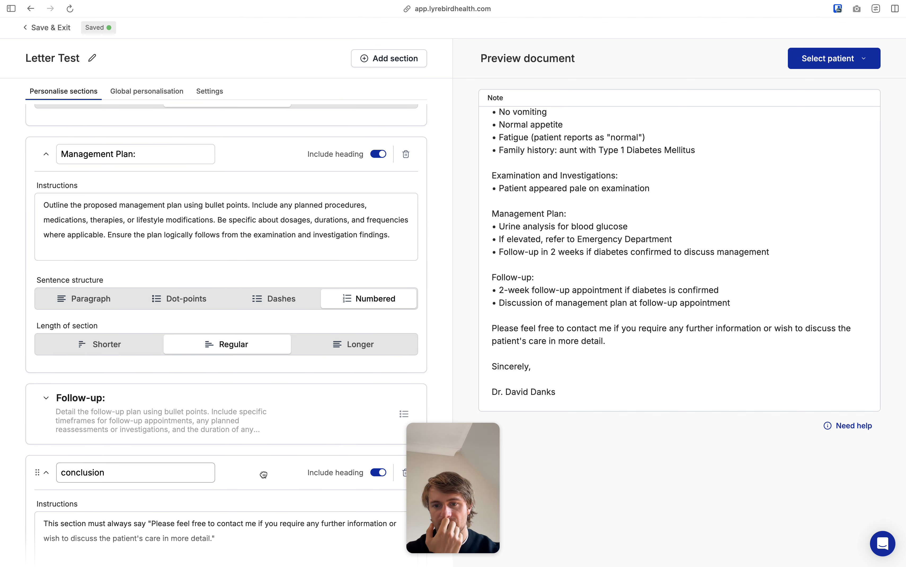
{"action": "left_click", "coordinate": [378, 472]}
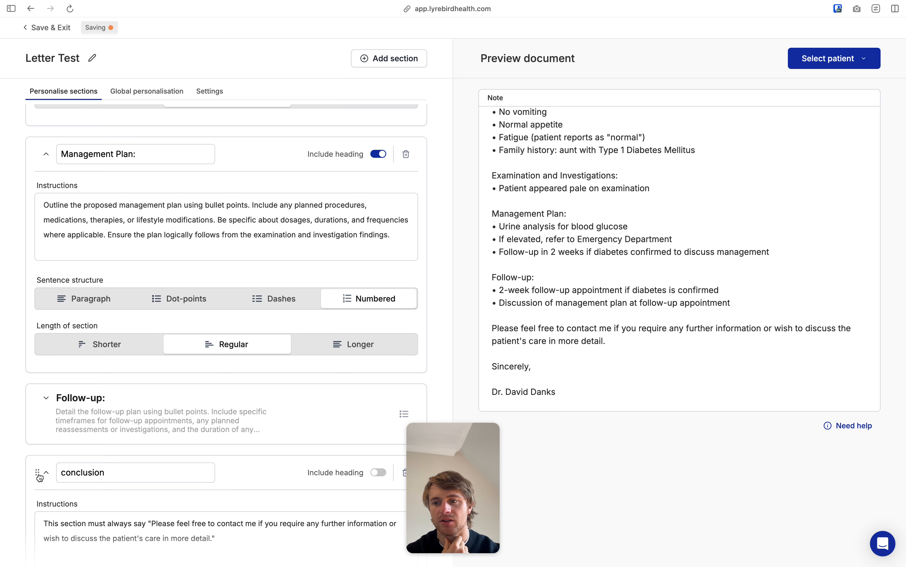
{"action": "left_click", "coordinate": [46, 473]}
{"action": "scroll", "coordinate": [185, 308], "scroll_direction": "up", "scroll_amount": 3}
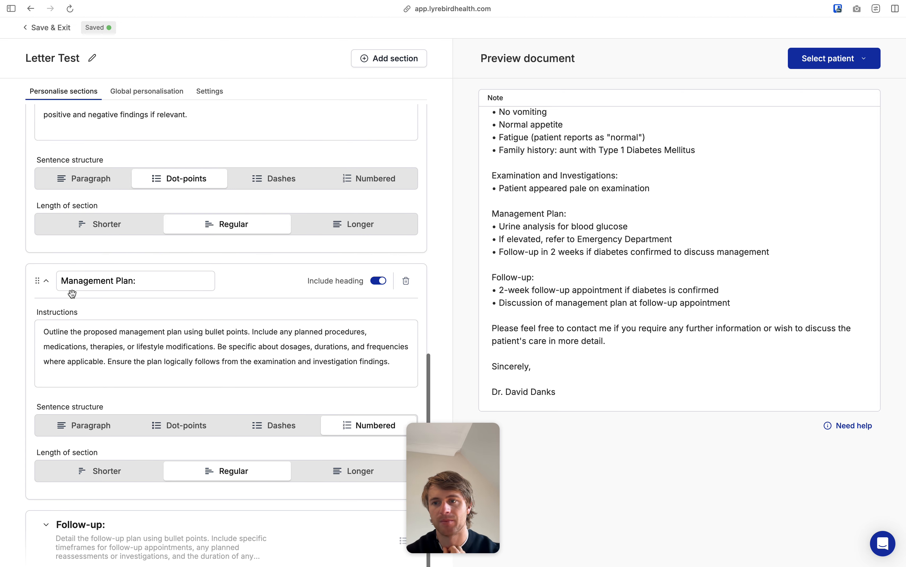
{"action": "left_click", "coordinate": [45, 282]}
Examine the sender address, date and salutation at the start of the previewed letter
{"action": "scroll", "coordinate": [46, 282], "scroll_direction": "up", "scroll_amount": 10}
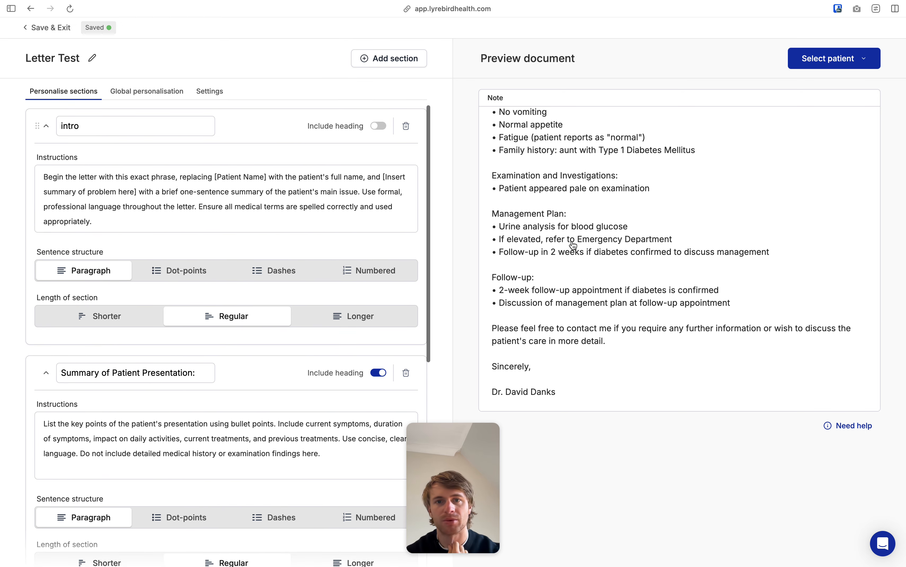
{"action": "scroll", "coordinate": [516, 249], "scroll_direction": "up", "scroll_amount": 8}
{"action": "left_click_drag", "start_coordinate": [493, 125], "coordinate": [604, 219]}
{"action": "left_click", "coordinate": [606, 226]}
Replace the intro section's instructions with "This section should simply say" followed by an opening quotation mark and the preview's full "I am writing to refer..." sentence
{"action": "left_click", "coordinate": [150, 213]}
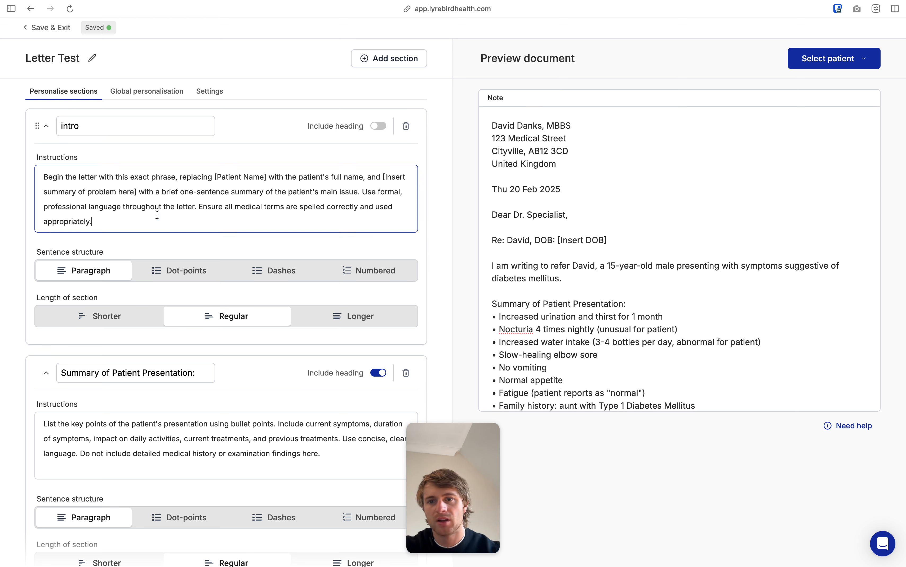
{"action": "left_click", "coordinate": [185, 214]}
{"action": "left_click_drag", "start_coordinate": [234, 212], "coordinate": [234, 214]}
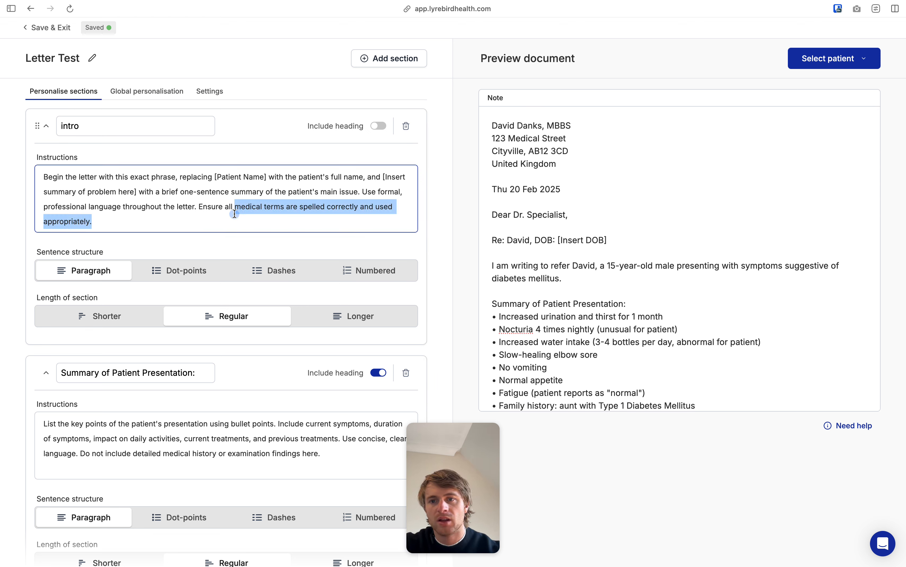
{"action": "left_click", "coordinate": [234, 218]}
{"action": "left_click", "coordinate": [239, 223]}
{"action": "left_click_drag", "start_coordinate": [575, 287], "coordinate": [490, 264]}
{"action": "key", "text": "super+c"}
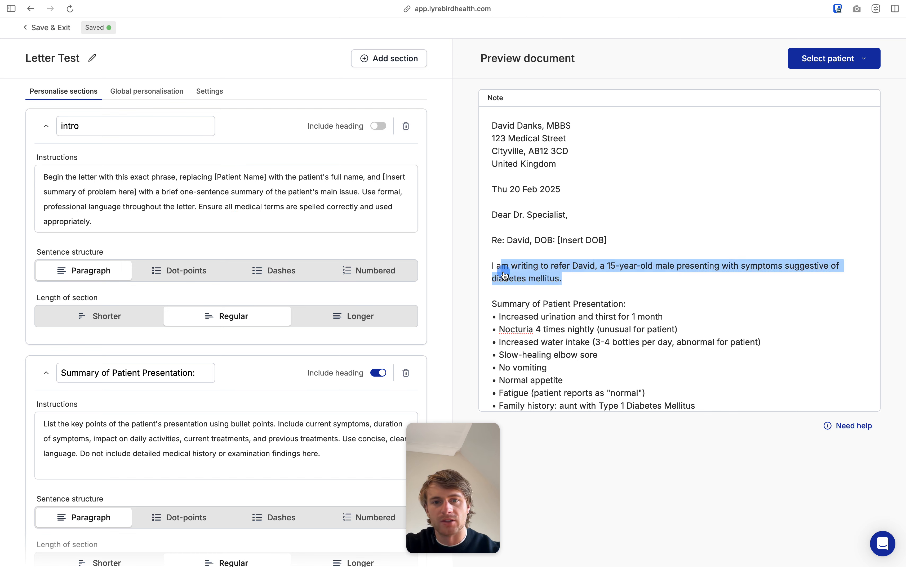
{"action": "triple_click", "coordinate": [248, 204]}
{"action": "type", "text": "This section should simply say"}
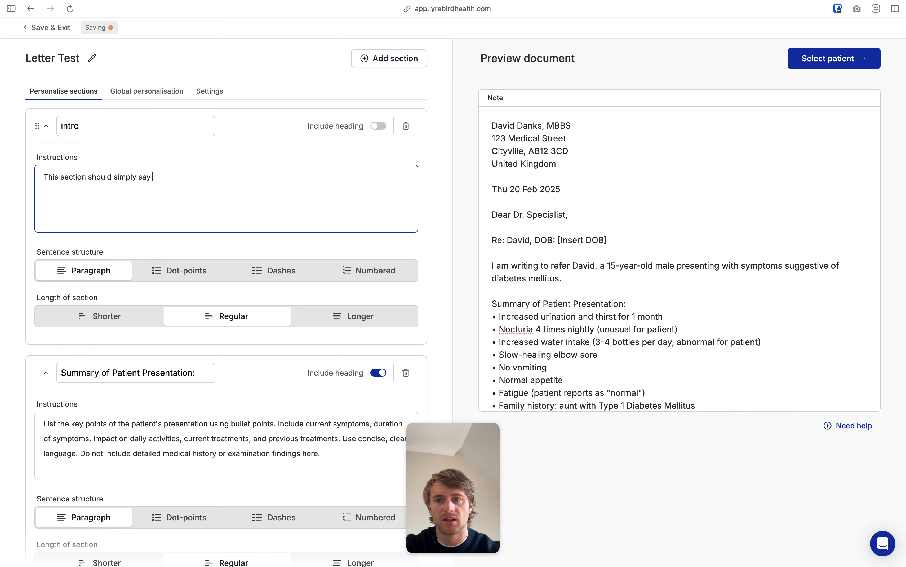
{"action": "type", "text": " \""}
{"action": "key", "text": "super+v"}
Replace the patient's name, age and sex in the intro instructions with the placeholders {patient name}, {age} and {sex}
{"action": "double_click", "coordinate": [236, 177]}
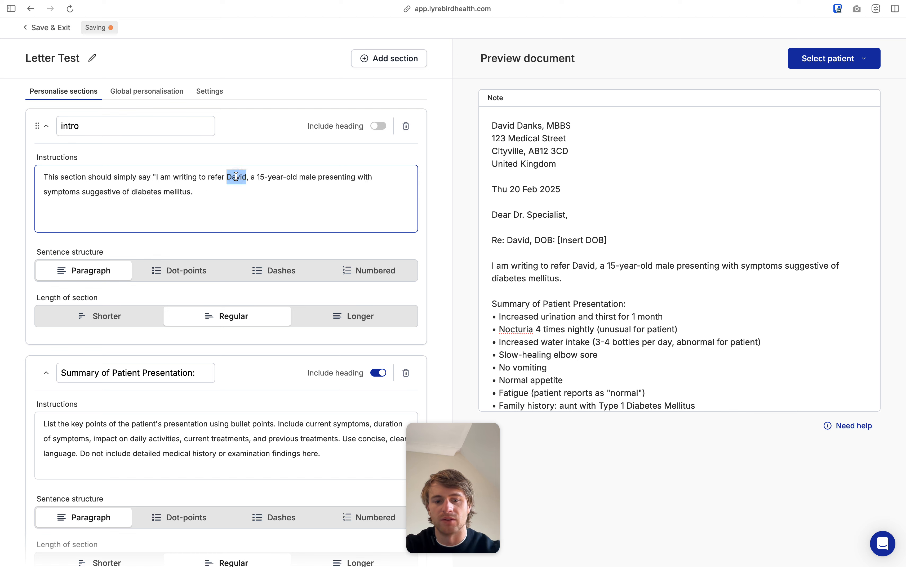
{"action": "type", "text": "{"}
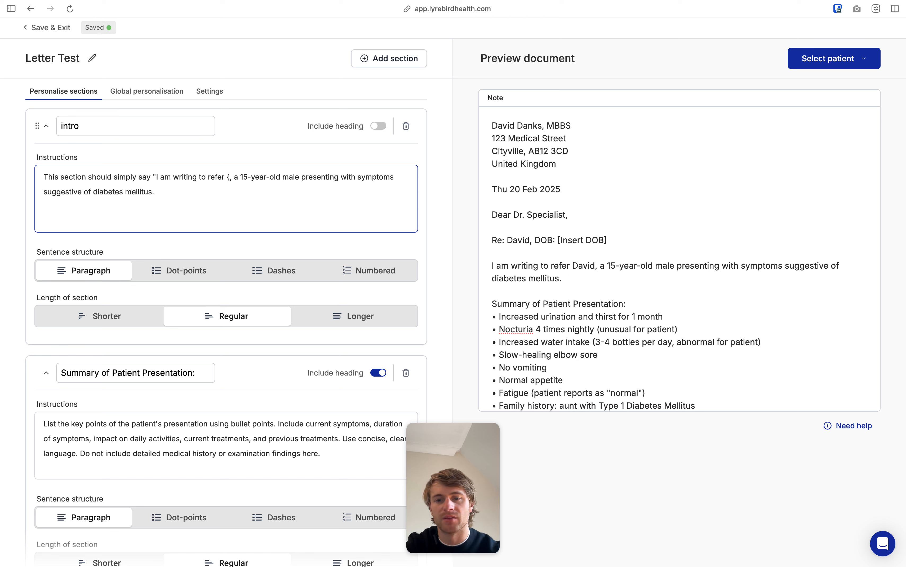
{"action": "type", "text": "patient"}
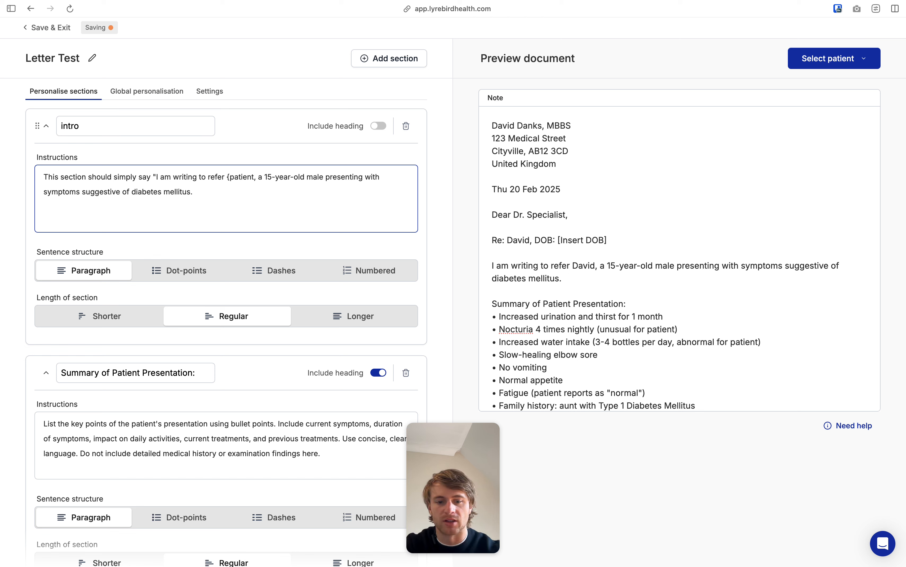
{"action": "type", "text": " name}"}
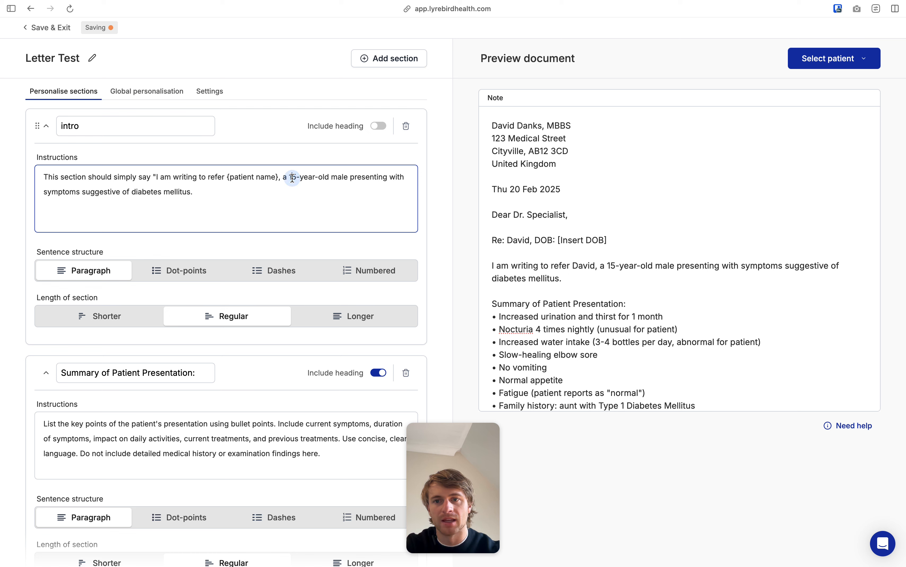
{"action": "key", "text": "BackSpace"}
{"action": "key", "text": "BackSpace"}
{"action": "type", "text": "{age}"}
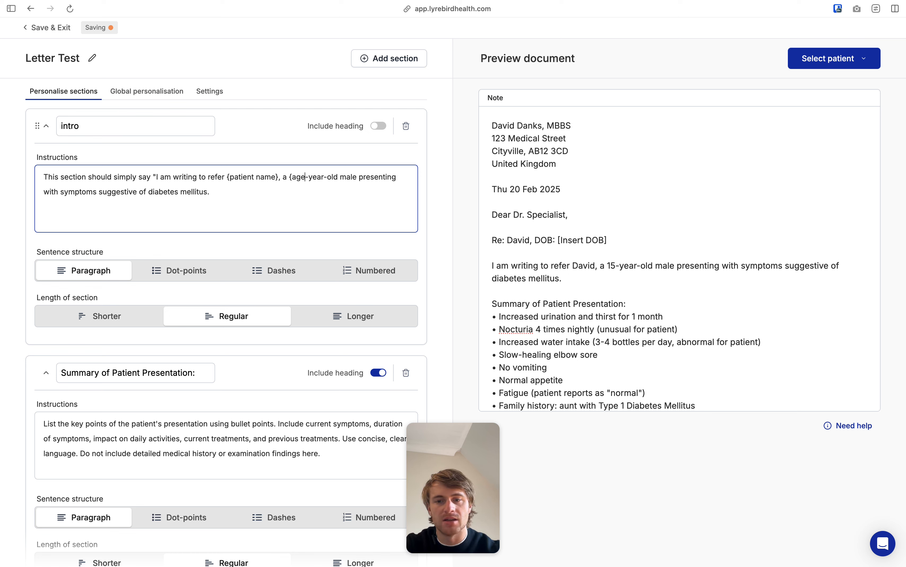
{"action": "double_click", "coordinate": [360, 177]}
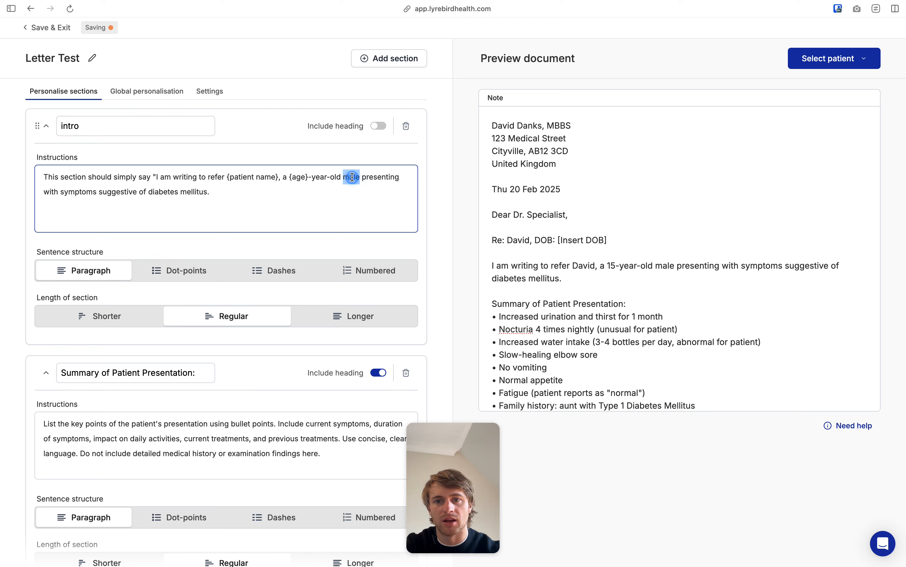
{"action": "type", "text": "{sex}"}
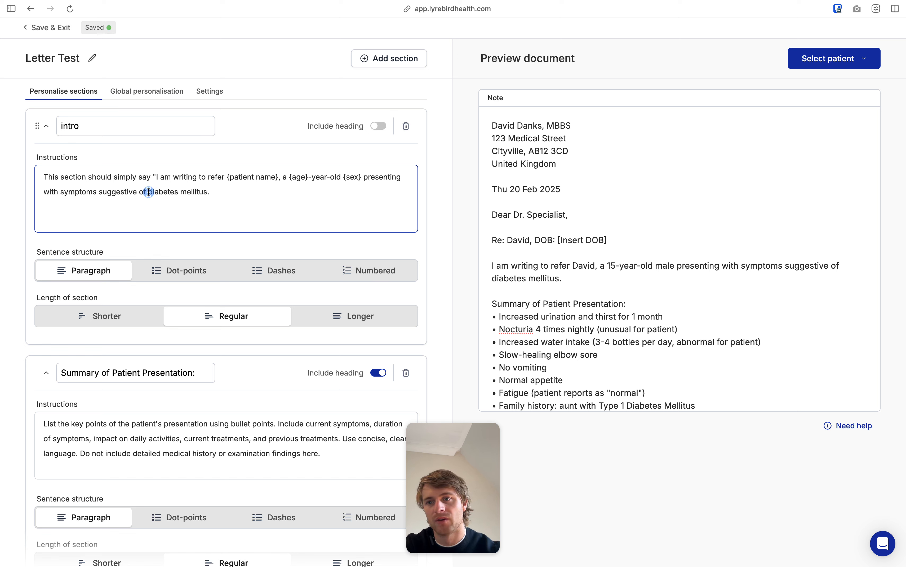
Replace "diabetes mellitus" with {diagnosis}, close the quotation, and add "It should be a relatively concise section only including the above sentence."
{"action": "left_click_drag", "start_coordinate": [148, 192], "coordinate": [210, 198]}
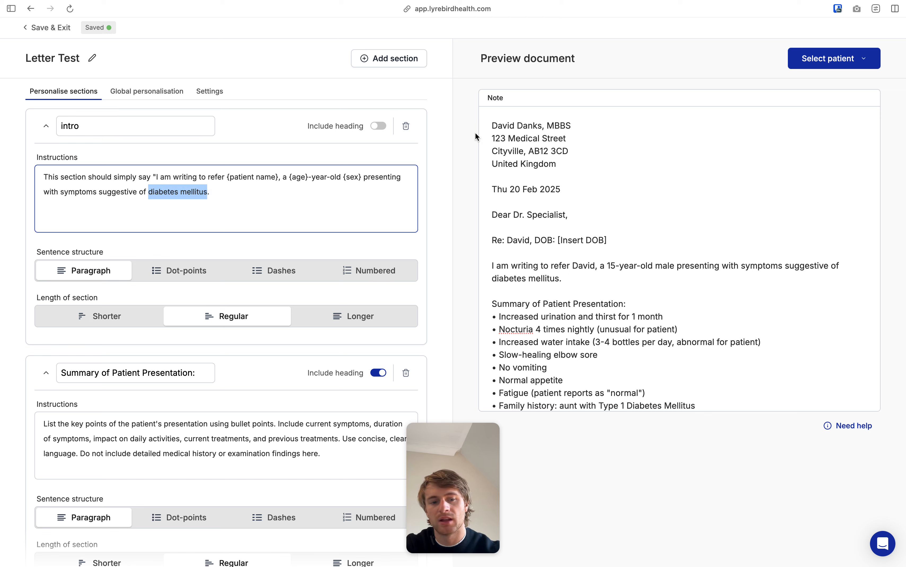
{"action": "type", "text": "{"}
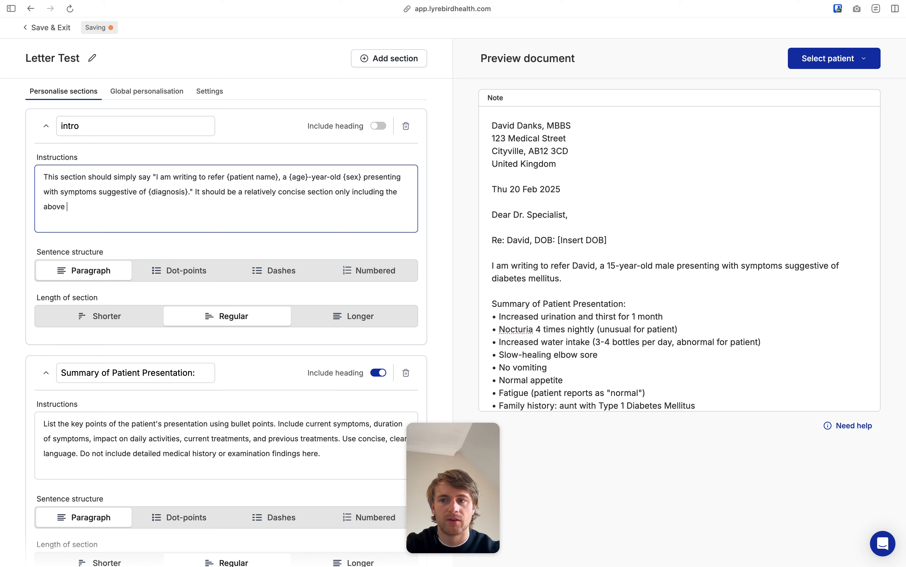
{"action": "left_click", "coordinate": [705, 66]}
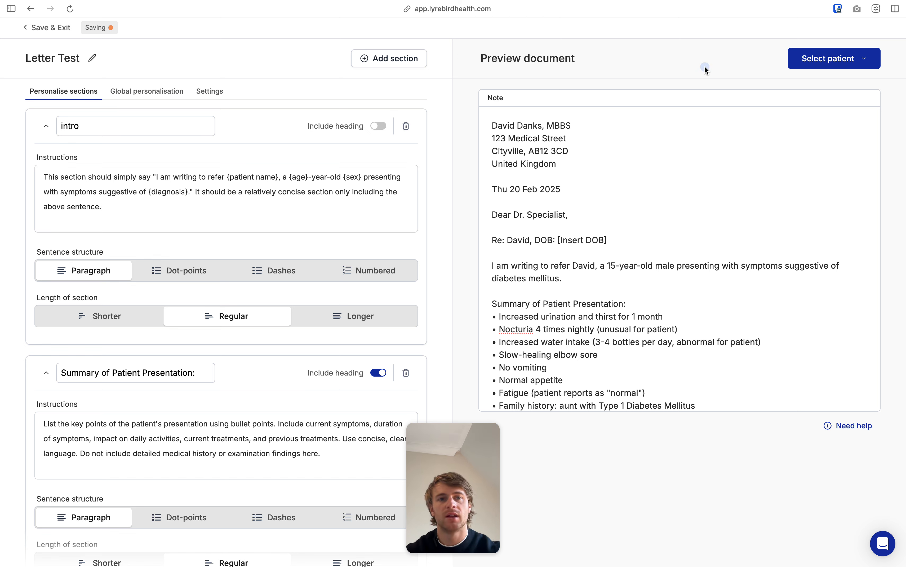
Regenerate the letter preview using the second recorded patient below the mock patient, review the whole letter, and save and exit the template
{"action": "left_click_drag", "start_coordinate": [493, 126], "coordinate": [602, 240]}
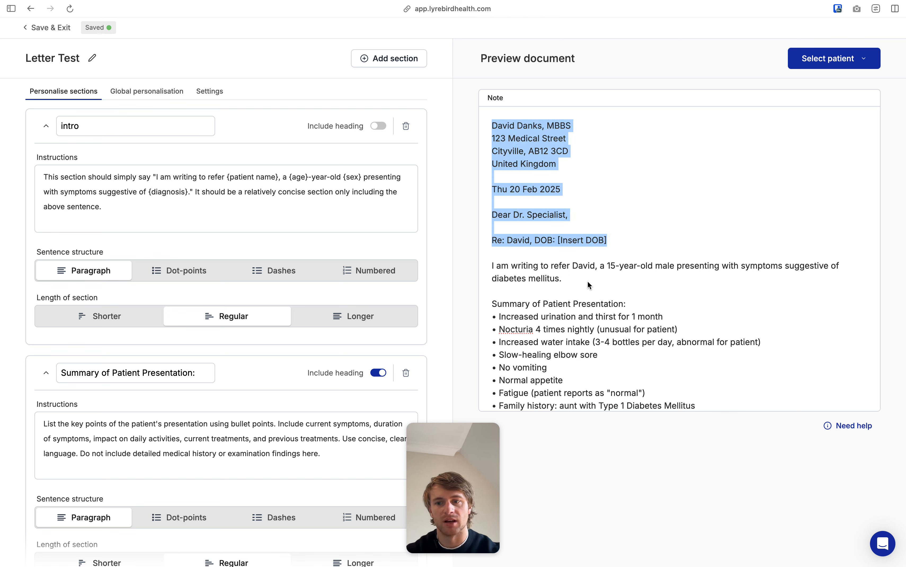
{"action": "left_click_drag", "start_coordinate": [588, 281], "coordinate": [481, 260]}
{"action": "left_click", "coordinate": [559, 277]}
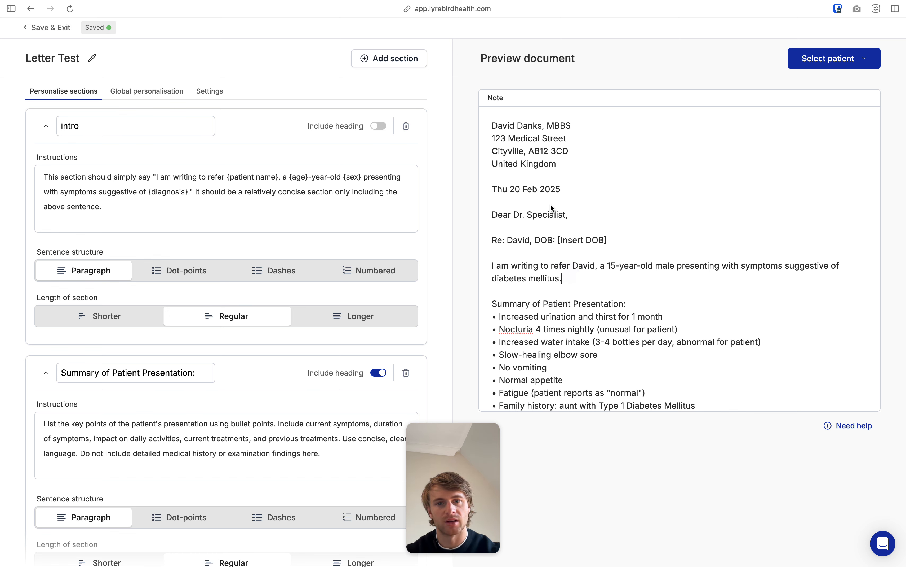
{"action": "left_click", "coordinate": [824, 59]}
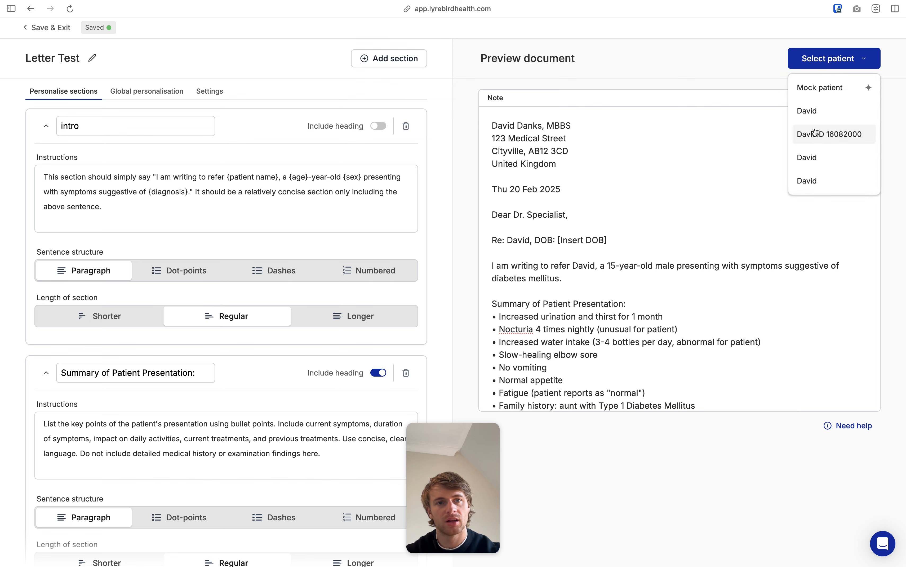
{"action": "left_click", "coordinate": [816, 134]}
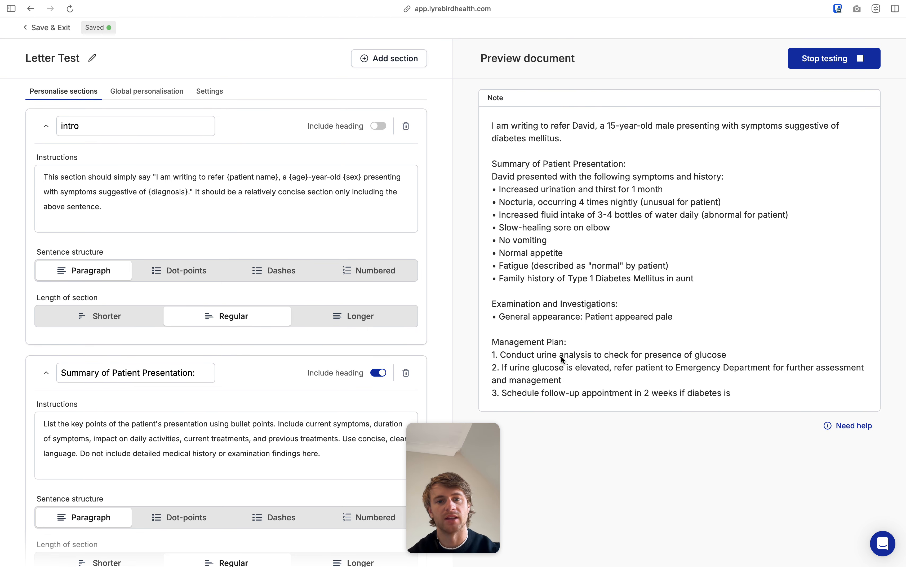
{"action": "scroll", "coordinate": [501, 358], "scroll_direction": "down", "scroll_amount": 5}
{"action": "scroll", "coordinate": [534, 290], "scroll_direction": "down", "scroll_amount": 2}
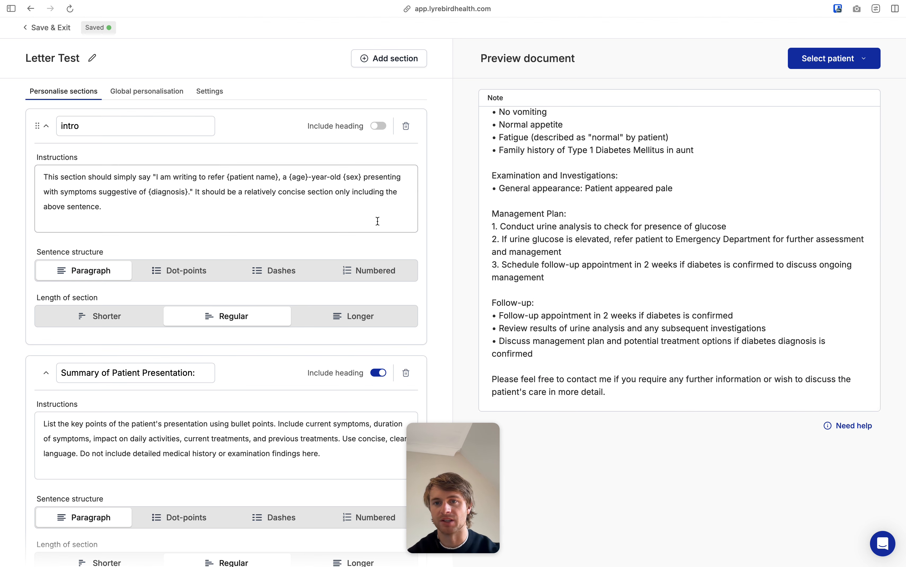
{"action": "scroll", "coordinate": [558, 212], "scroll_direction": "up", "scroll_amount": 5}
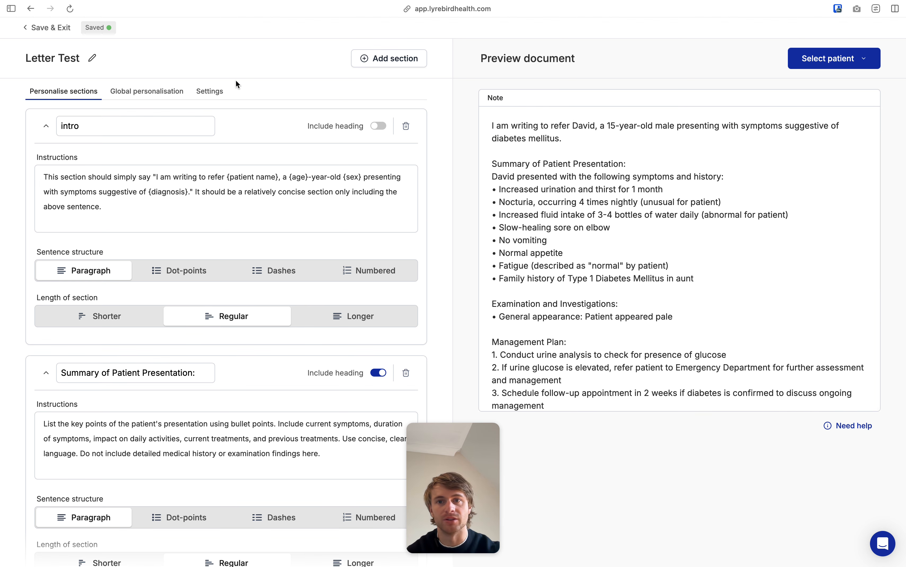
{"action": "left_click", "coordinate": [57, 32]}
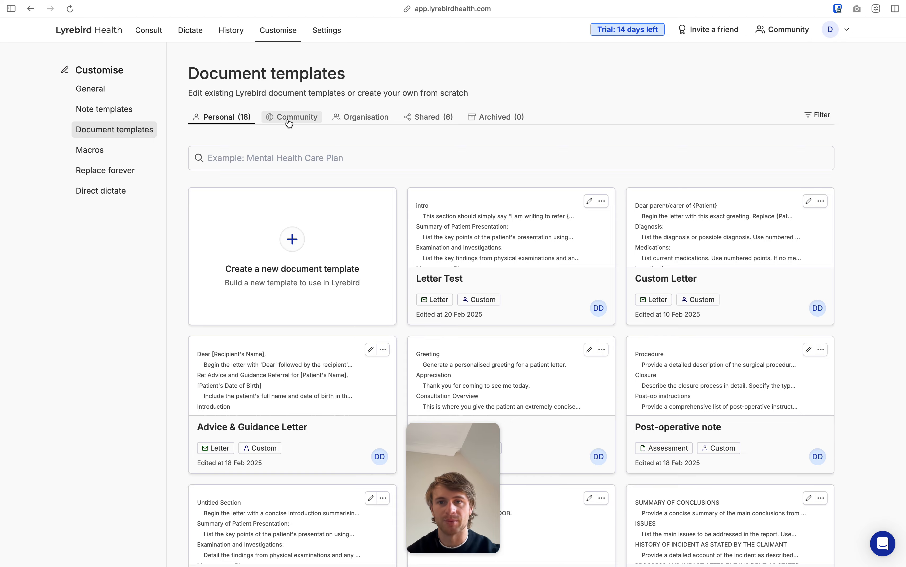
Browse the community document templates and view the NDIS Support Letter's example and description
{"action": "left_click", "coordinate": [279, 116]}
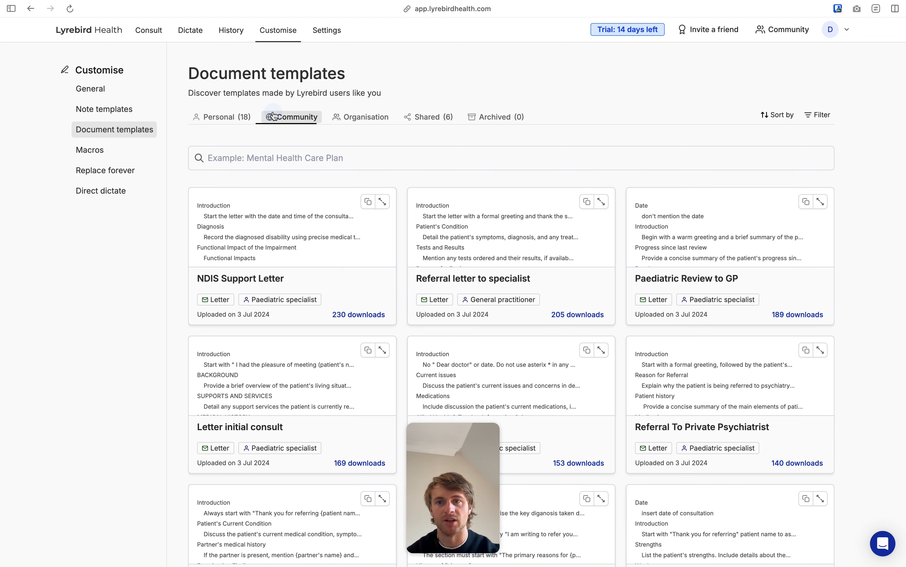
{"action": "scroll", "coordinate": [446, 264], "scroll_direction": "down", "scroll_amount": 6}
{"action": "scroll", "coordinate": [447, 264], "scroll_direction": "down", "scroll_amount": 8}
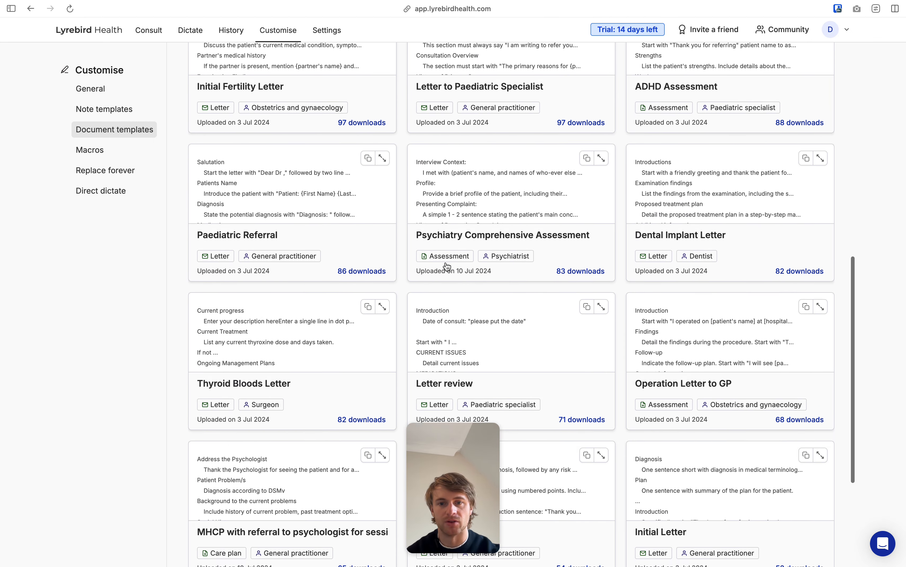
{"action": "scroll", "coordinate": [447, 264], "scroll_direction": "up", "scroll_amount": 14}
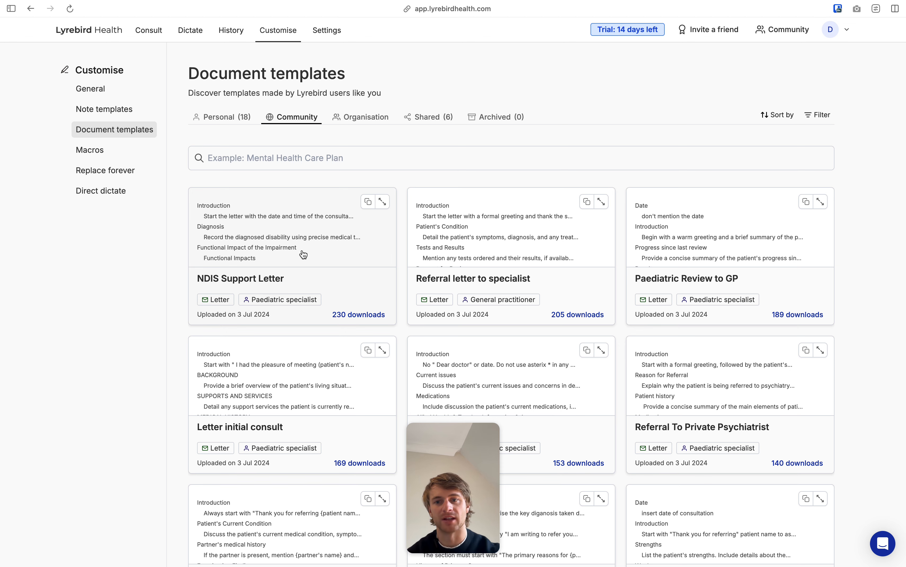
{"action": "left_click", "coordinate": [303, 254]}
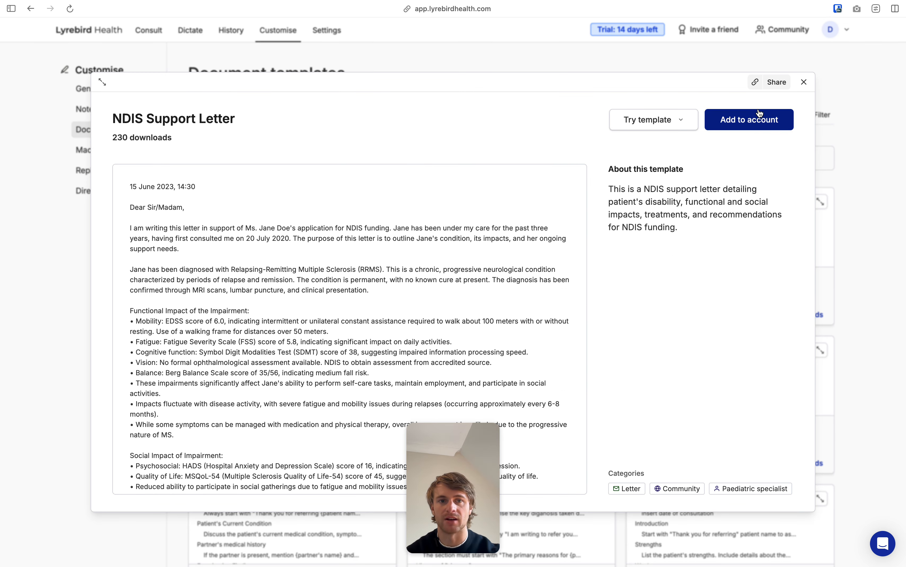
{"action": "left_click", "coordinate": [802, 84]}
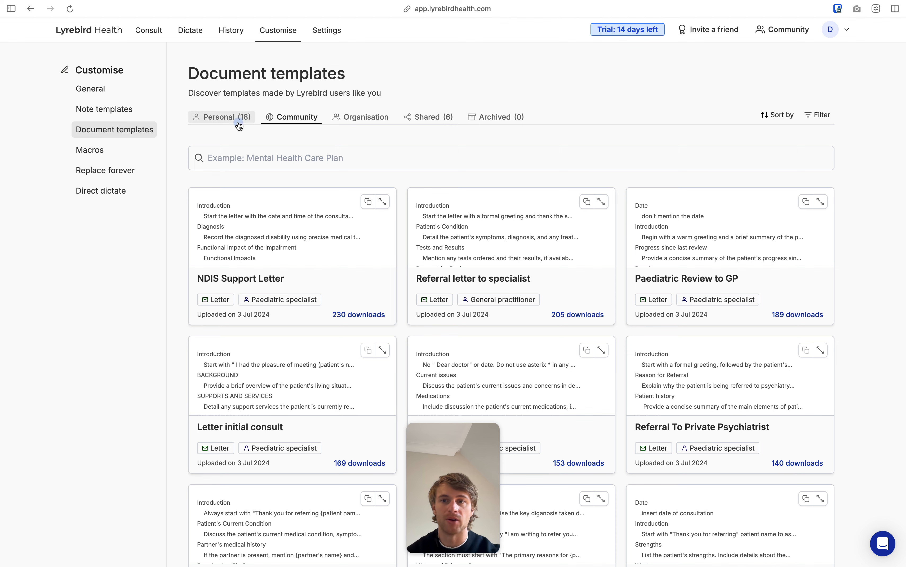
View the form for sharing the personal Letter Test template to the community and close it without sharing
{"action": "left_click", "coordinate": [222, 118]}
{"action": "scroll", "coordinate": [468, 234], "scroll_direction": "down", "scroll_amount": 1}
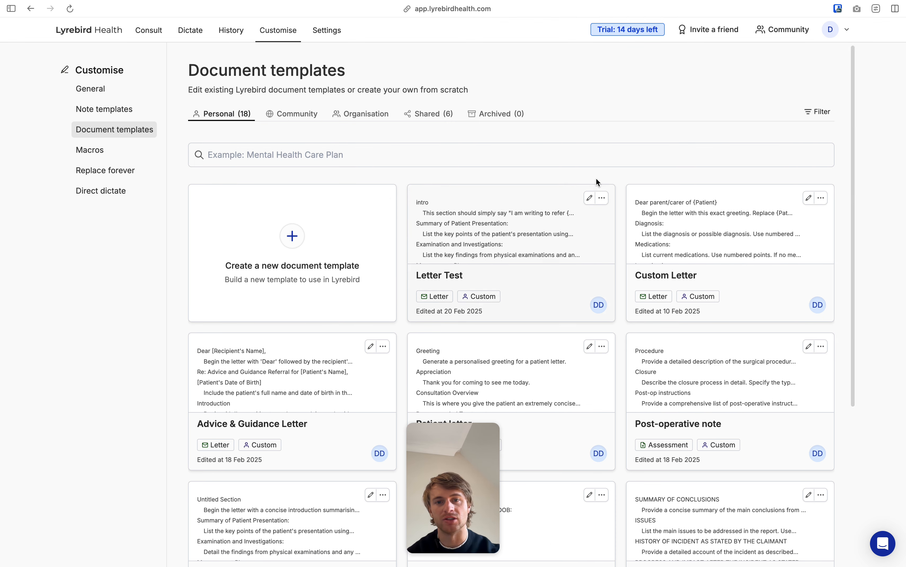
{"action": "left_click", "coordinate": [603, 198]}
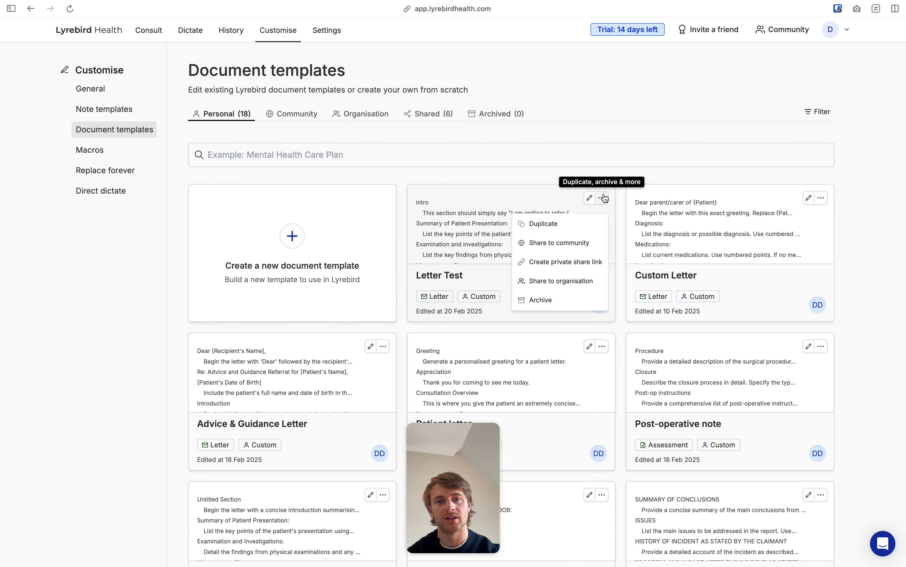
{"action": "left_click", "coordinate": [567, 244]}
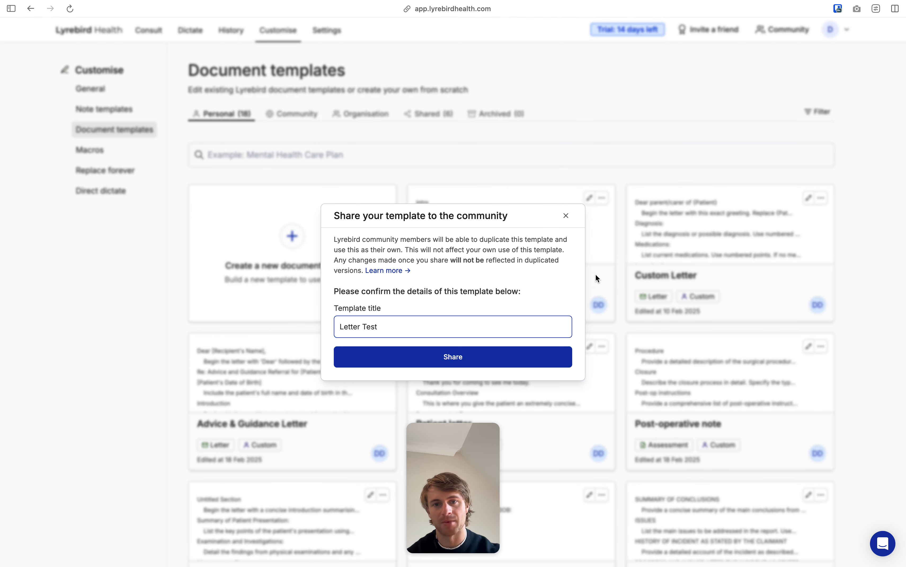
{"action": "left_click", "coordinate": [567, 215]}
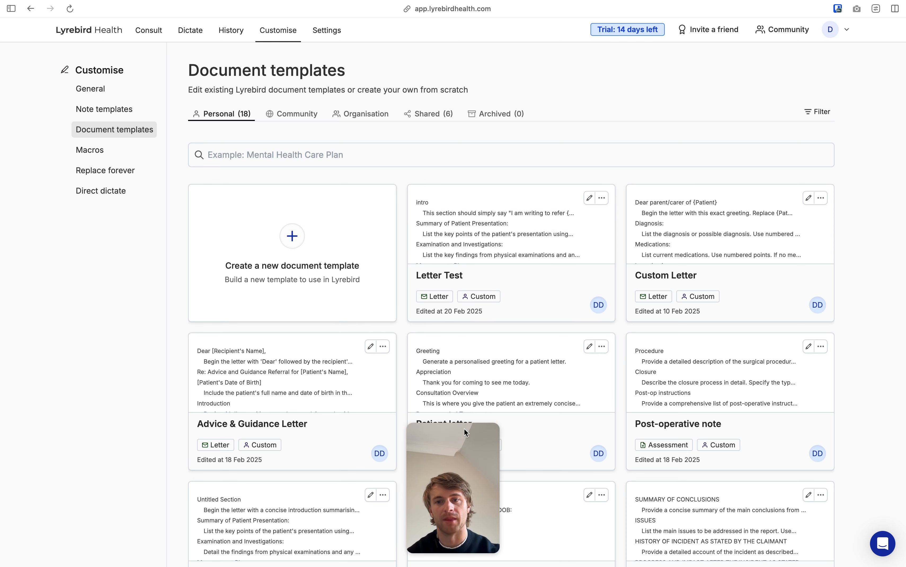